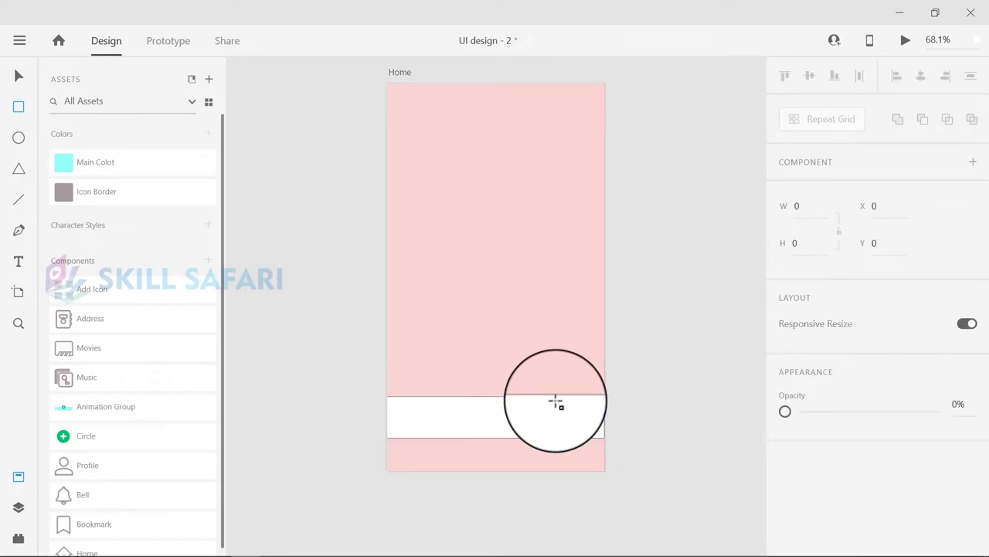
Move the white bar to the bottom edge of the Home artboard and set its corner radii to 5, 5, 40 and 40.
left_click_drag(557, 402, 534, 450)
scroll(833, 307, "down", 5)
left_click(816, 224)
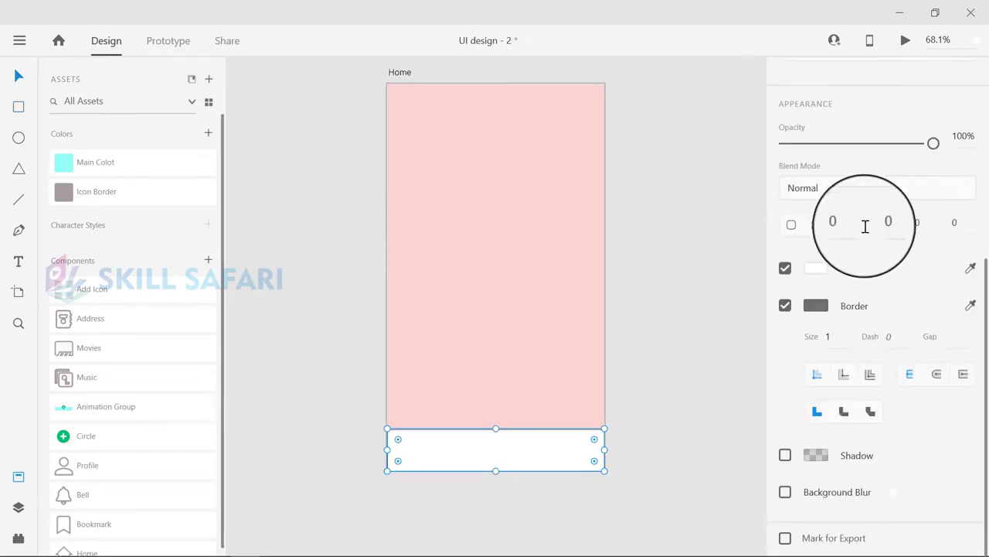
left_click(888, 228)
left_click(923, 228)
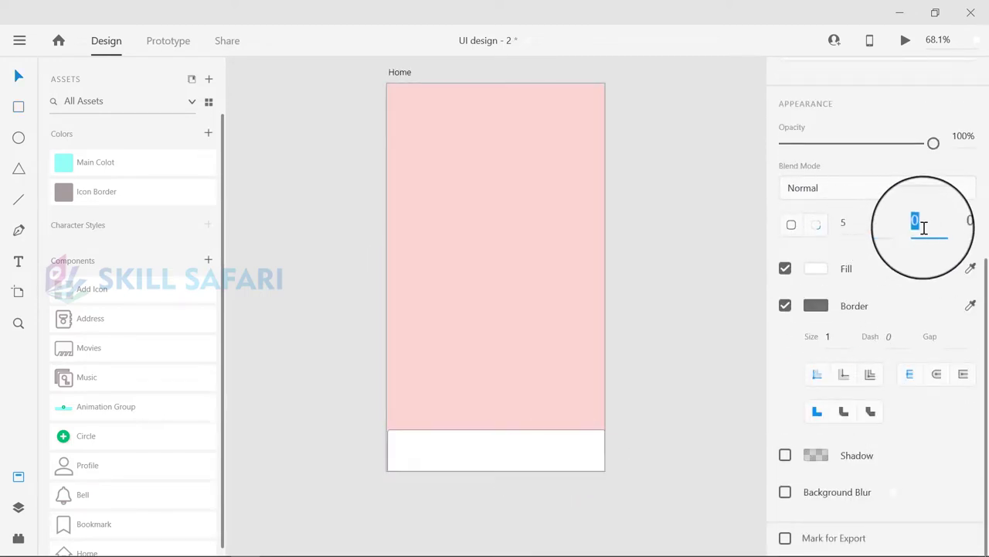
left_click(965, 224)
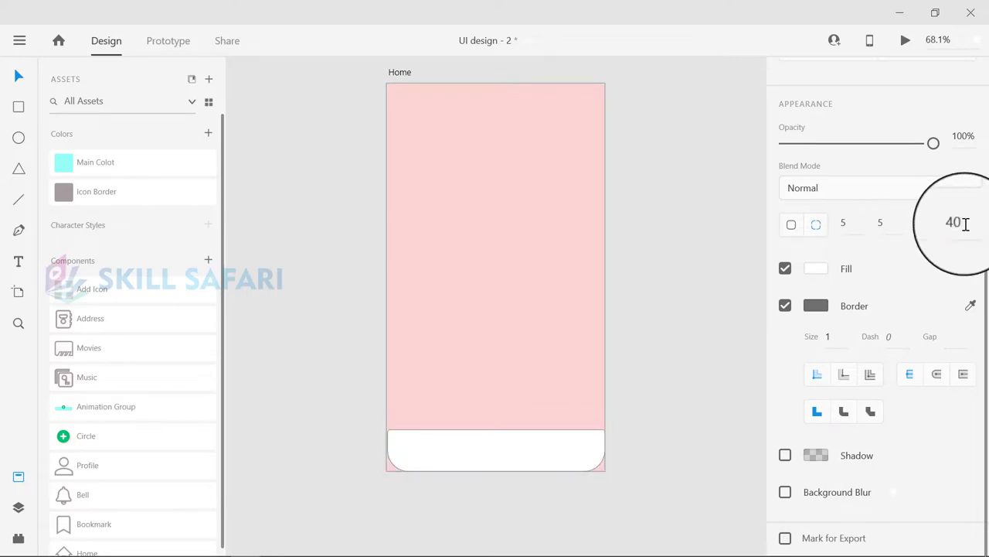
left_click(753, 402)
Remove the bar's border and fill it with the Main Colot asset colour.
left_click(577, 447)
scroll(798, 395, "down", 4)
scroll(839, 346, "down", 1)
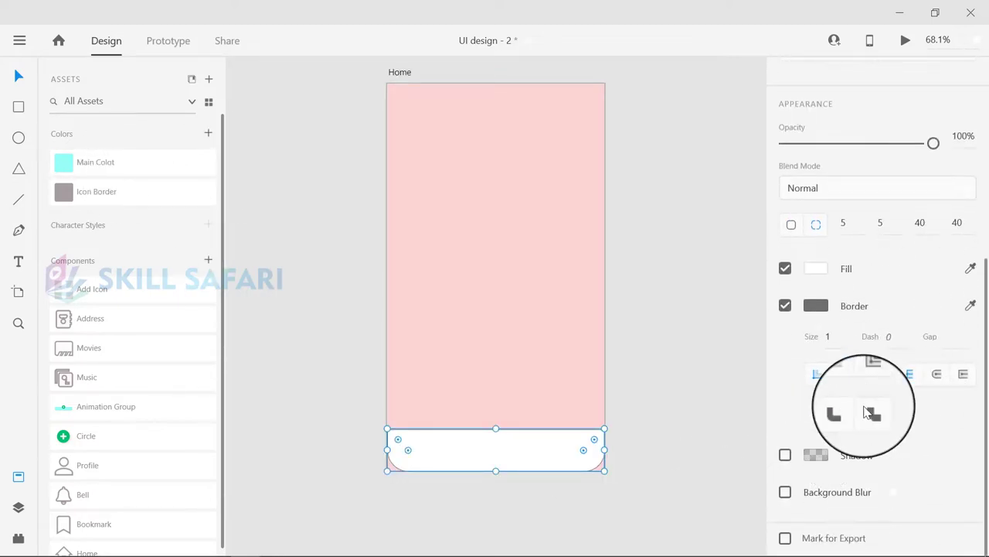
left_click(70, 163)
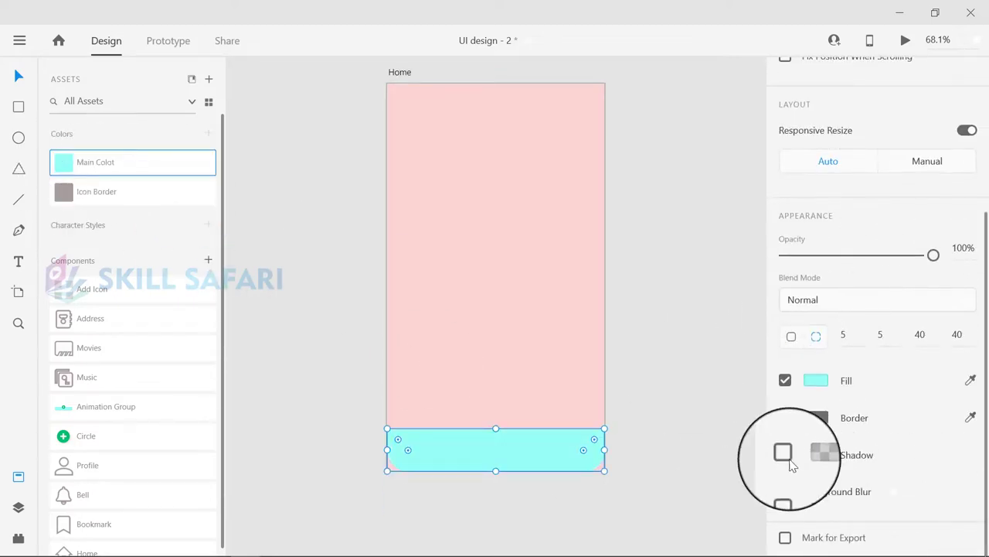
Give the bar a shadow with X 6, Y 6 and a blur of 24.
left_click(787, 456)
left_click(830, 482)
type("6")
left_click(884, 488)
type("6")
left_click(964, 487)
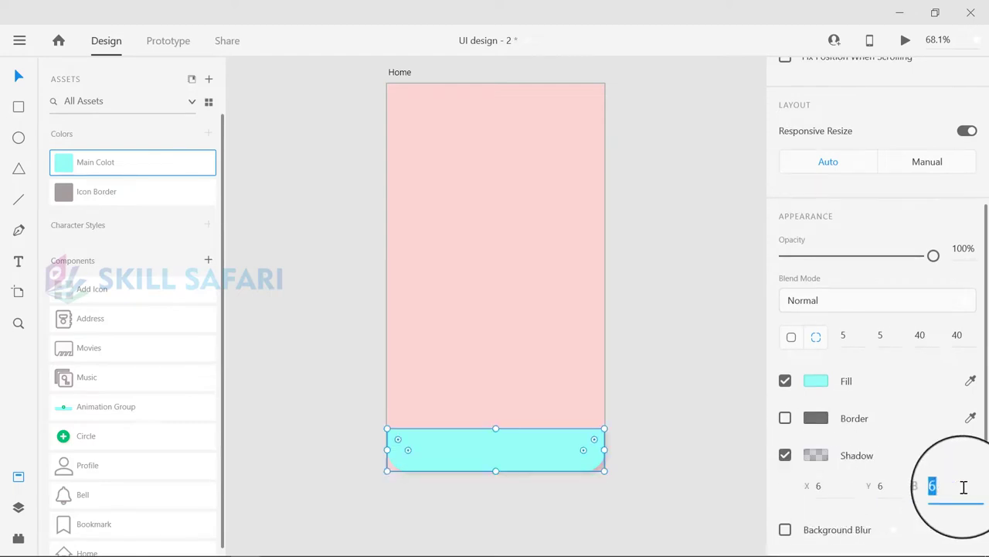
type("24")
left_click(587, 503)
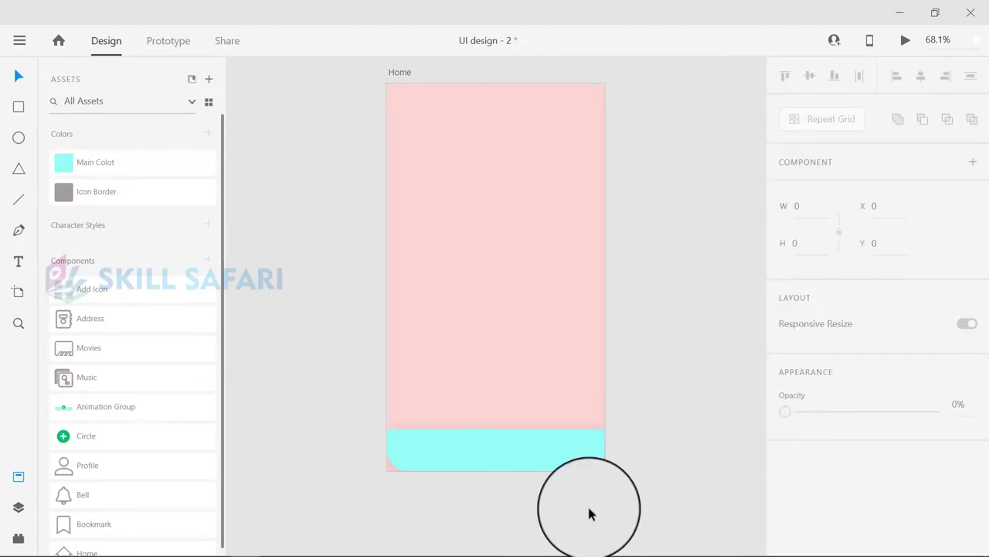
Draw a circle in the middle of the artboard and set its width and height to 80.
left_click(492, 444)
left_click(418, 297)
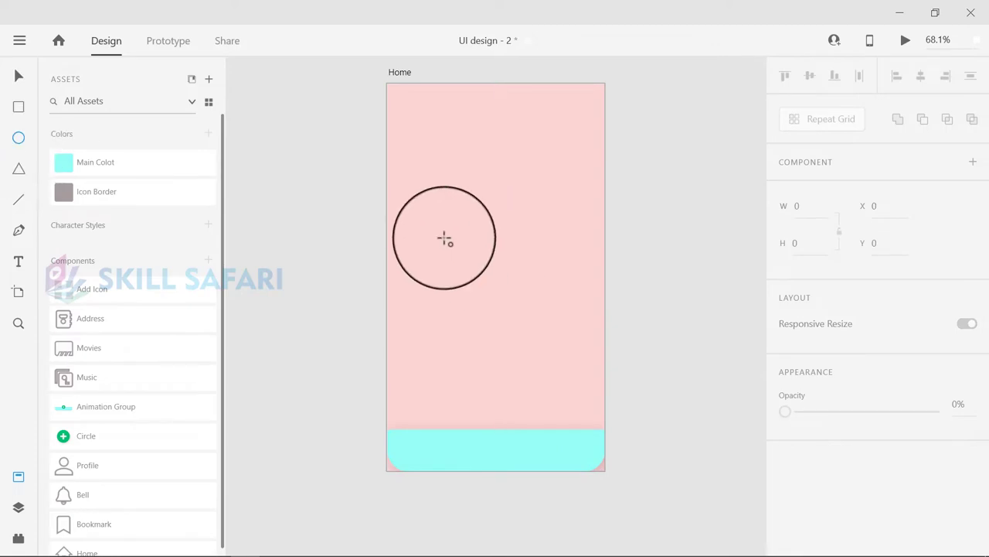
left_click_drag(444, 236, 504, 296)
type("80")
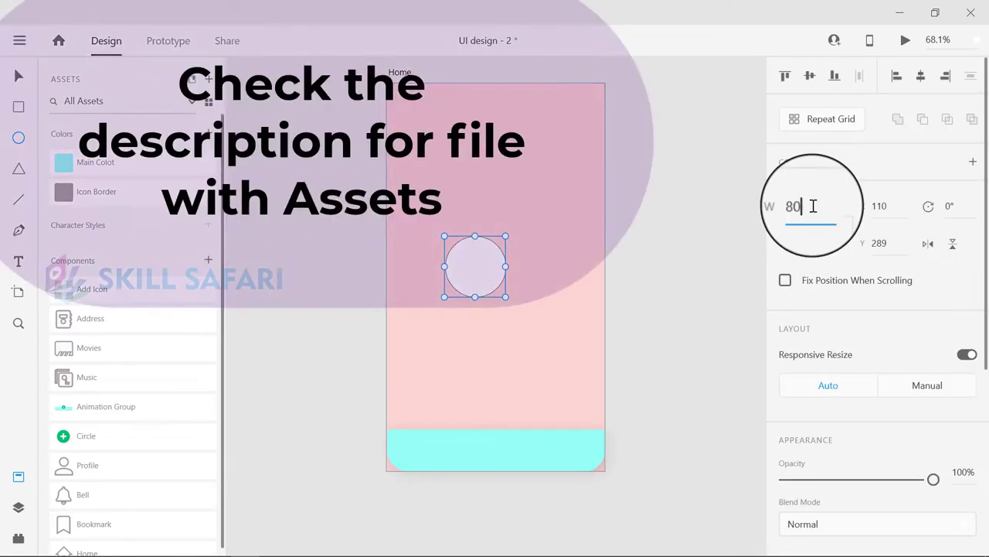
left_click(813, 243)
key("Return")
Remove the circle's border and fill it with green #17D46F.
scroll(824, 376, "down", 4)
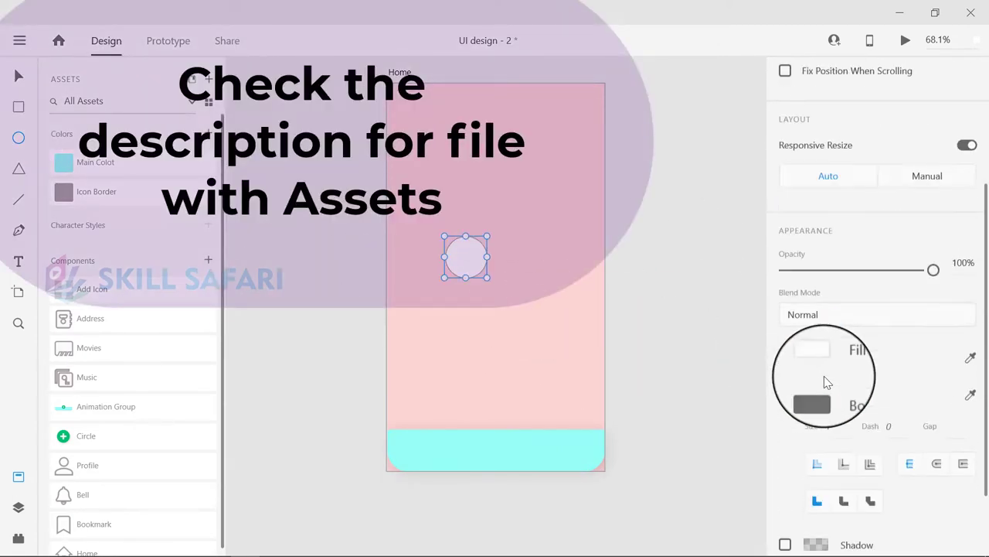
left_click(786, 380)
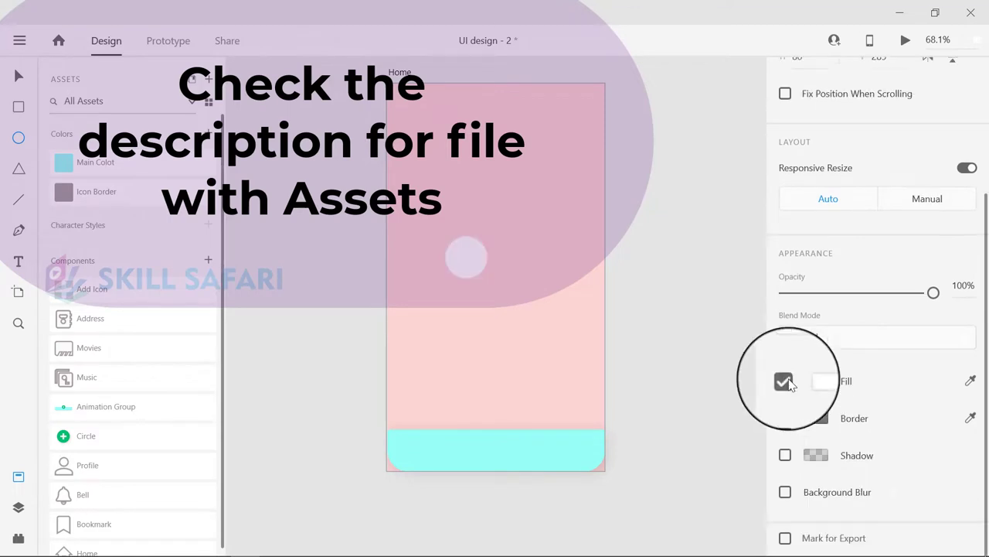
left_click(816, 380)
left_click_drag(740, 358, 740, 367)
left_click_drag(713, 352, 705, 310)
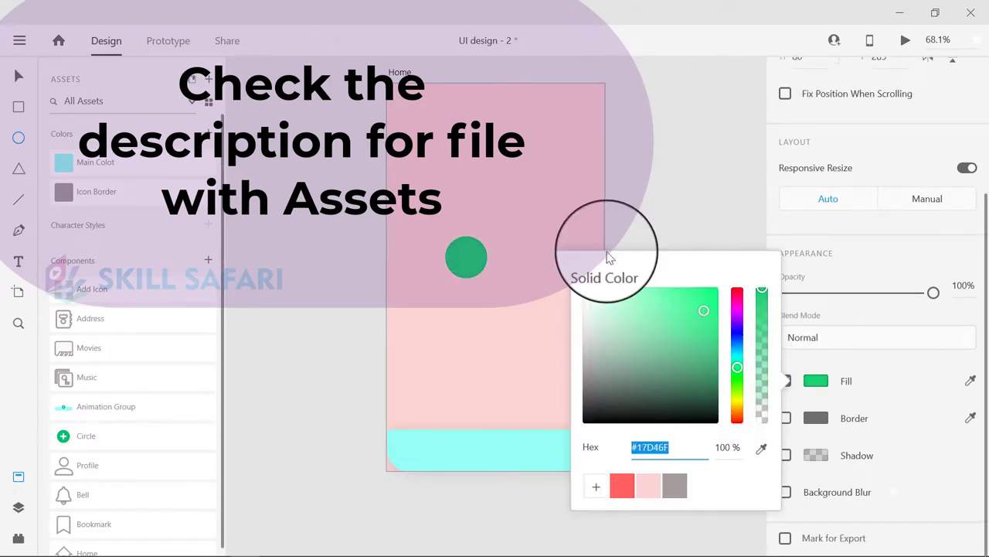
left_click(442, 250)
Move the green circle to the horizontal centre of the artboard, centred on the bar's upper edge.
key("v")
left_click_drag(468, 256, 502, 438)
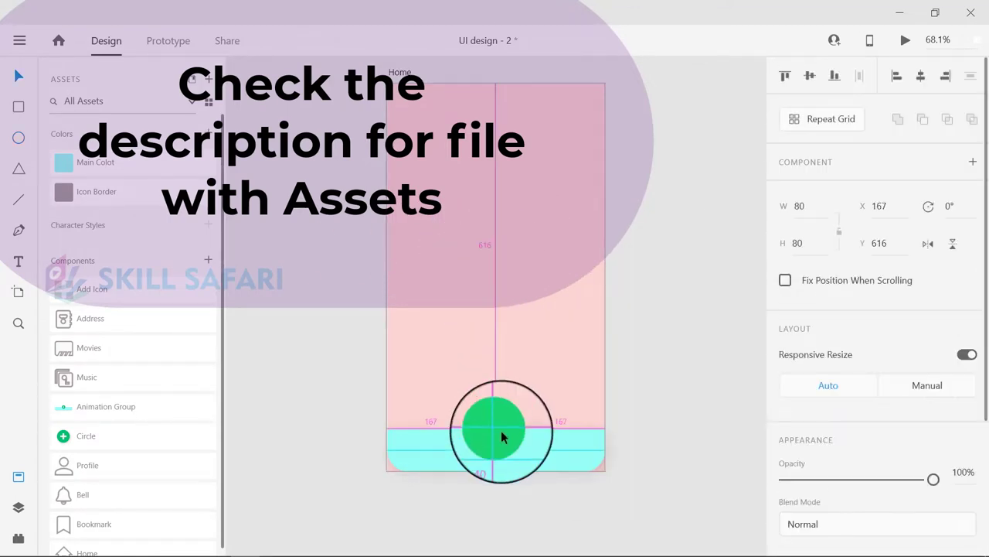
left_click(663, 425)
scroll(520, 452, "down", 3)
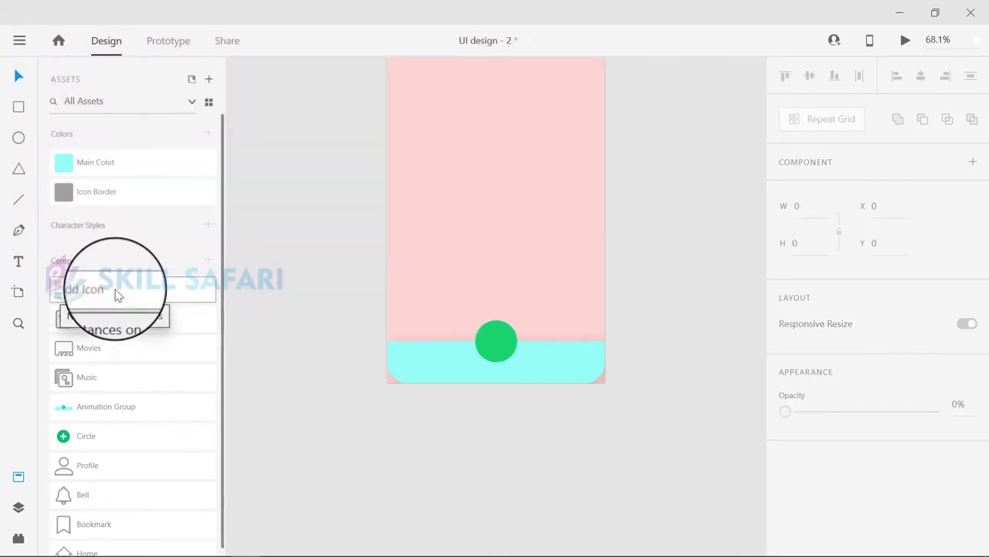
Place the Add Icon component on the artboard and centre it on the green circle.
left_click(116, 291)
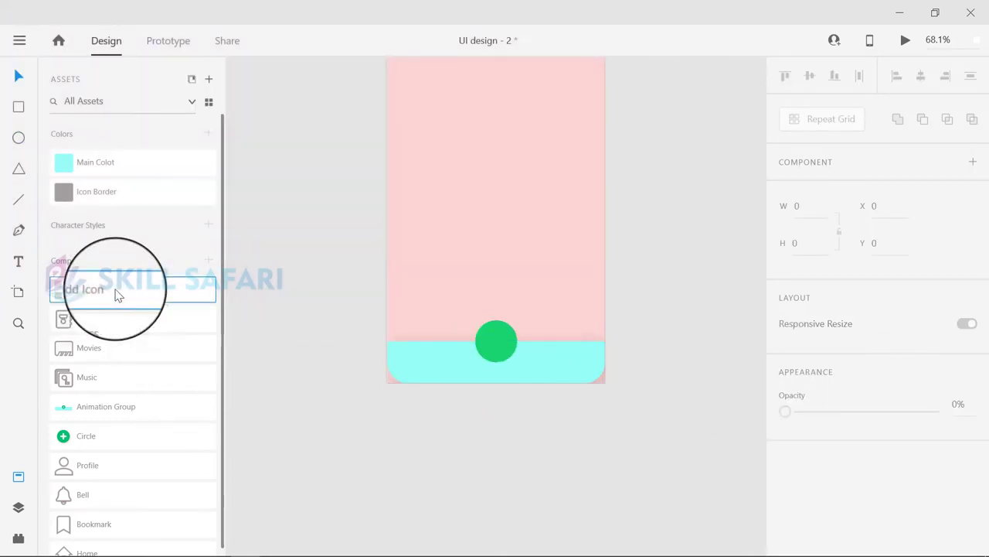
scroll(529, 314, "up", 5)
left_click_drag(94, 288, 531, 538)
scroll(532, 545, "down", 2)
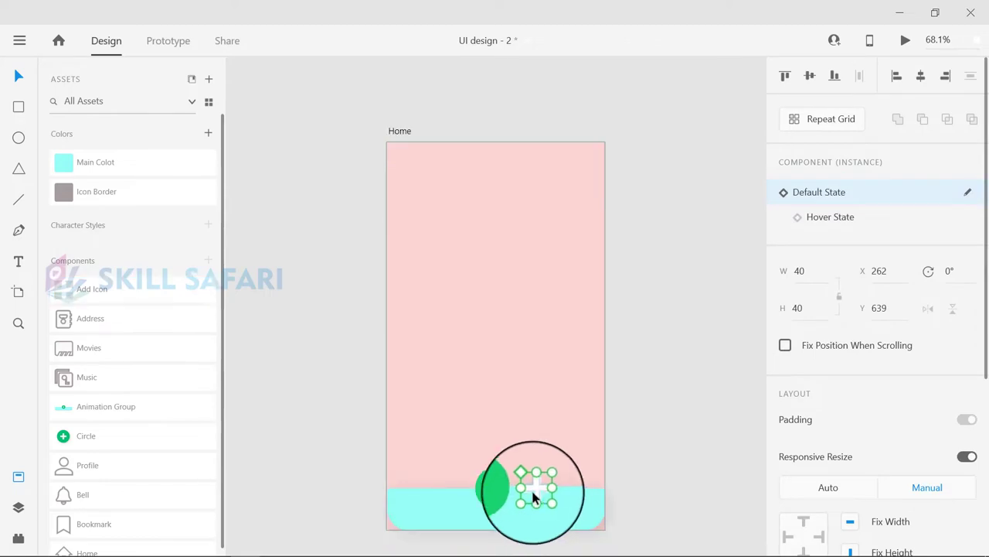
left_click_drag(531, 490, 495, 486)
left_click(641, 490)
Place the Profile and Bell components on the bar to the right of the green circle.
scroll(640, 490, "down", 2)
scroll(150, 348, "down", 1)
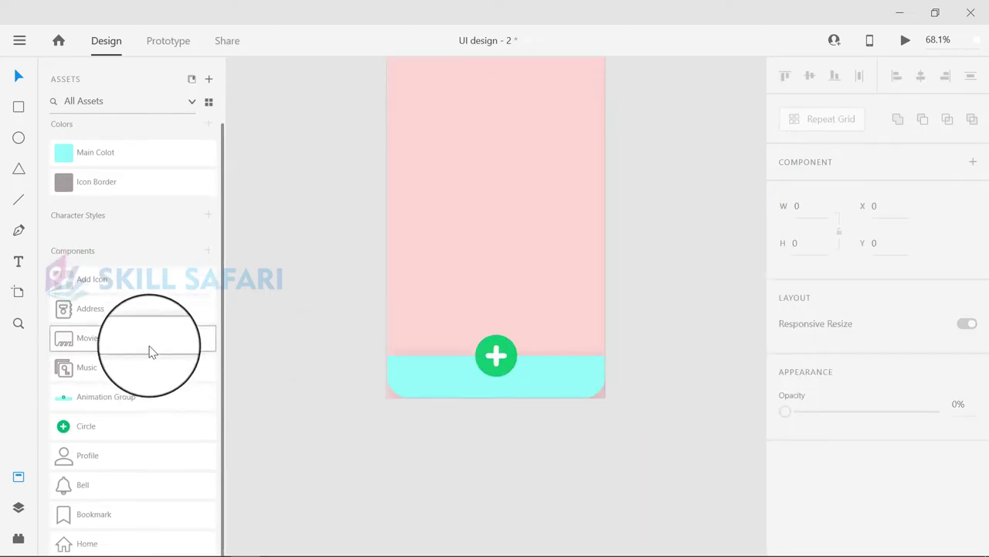
left_click_drag(160, 462, 583, 378)
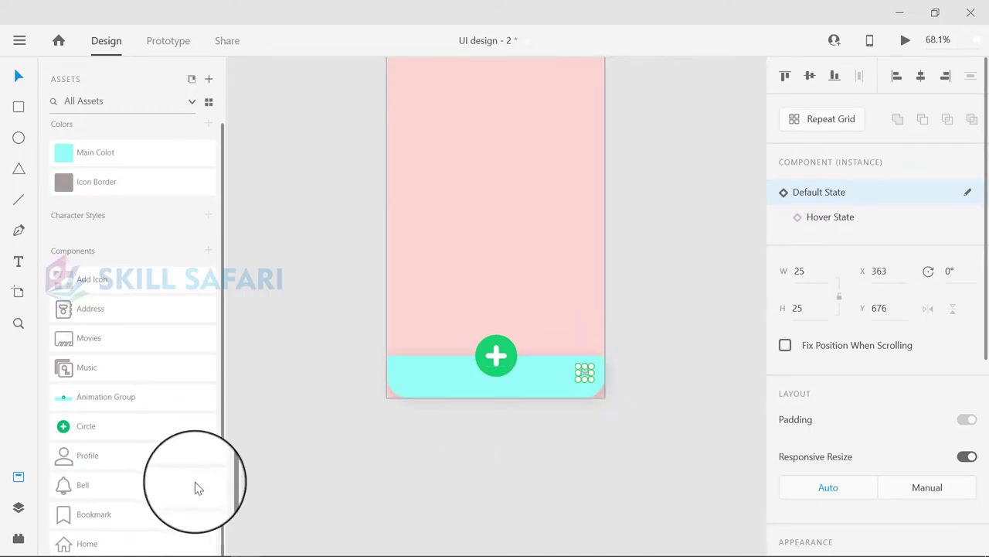
left_click_drag(194, 486, 552, 375)
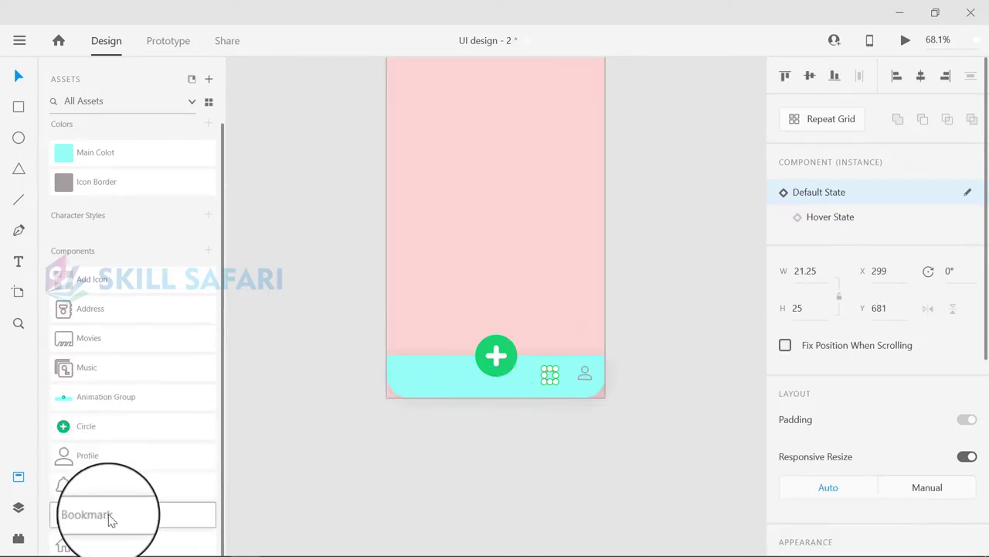
Place the Bookmark and Home components on the bar to the left of the green circle, with Home outermost.
left_click_drag(111, 518, 495, 385)
key("ctrl+z")
left_click(503, 375)
key("ctrl+z")
left_click(504, 382)
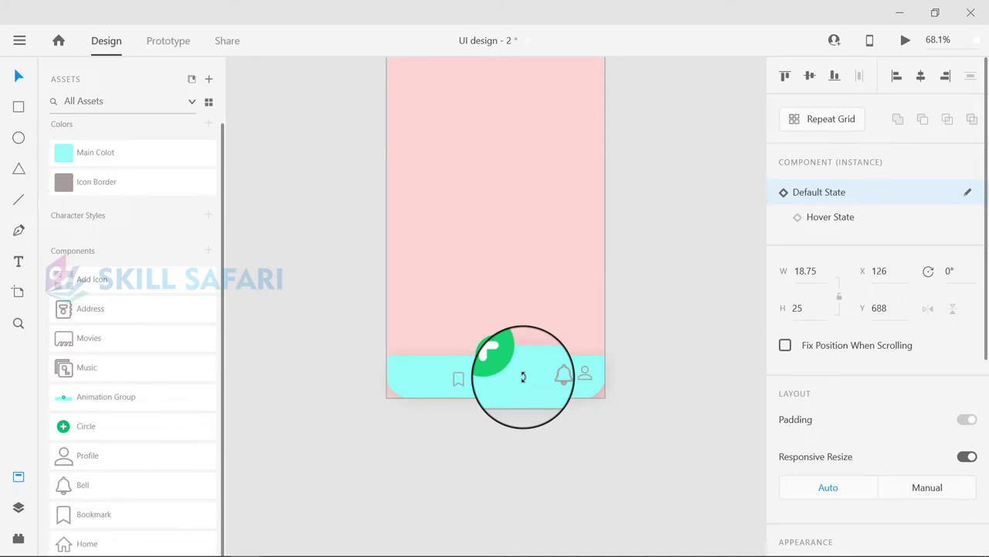
scroll(524, 377, "down", 1)
left_click_drag(389, 462, 508, 368)
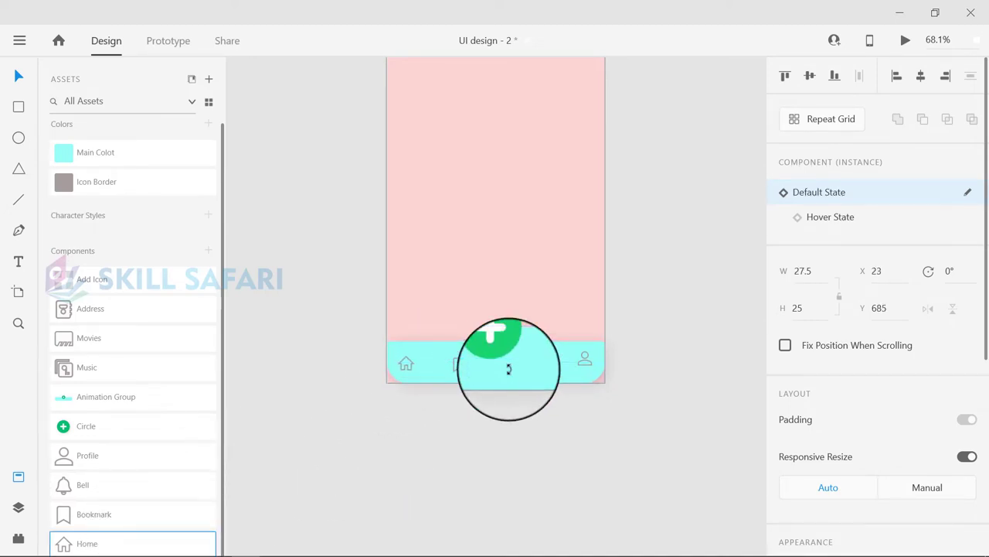
key("Right")
scroll(799, 204, "up", 2)
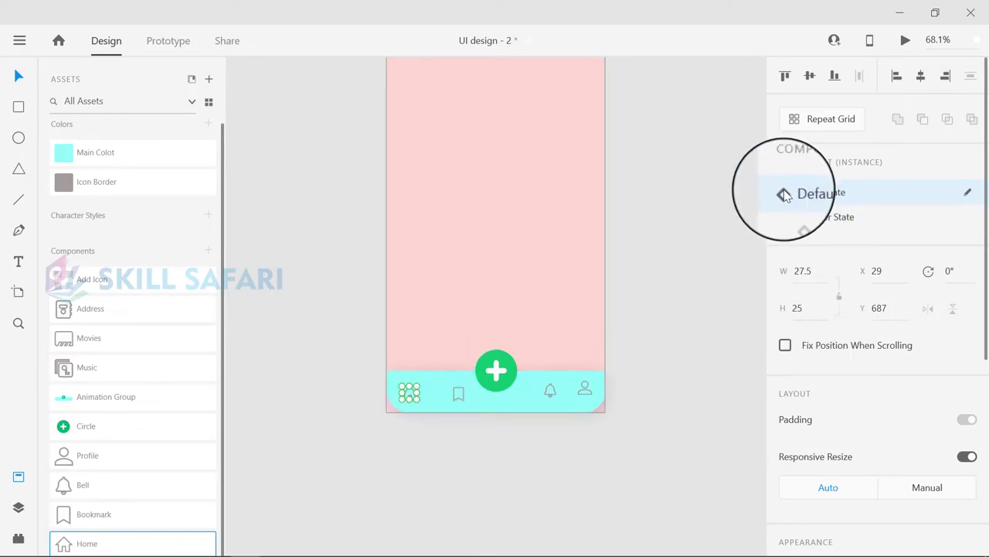
Scale the Home and Bookmark icons to a height of 30 with their proportions locked.
left_click(625, 418)
left_click(410, 392)
scroll(804, 296, "down", 3)
scroll(799, 327, "up", 3)
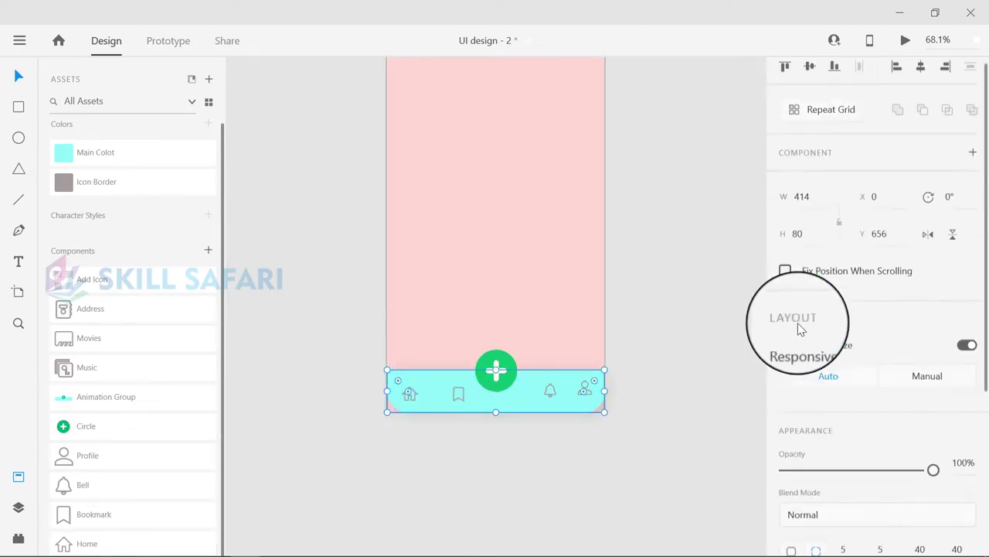
scroll(799, 323, "down", 1)
left_click(16, 508)
left_click(75, 132)
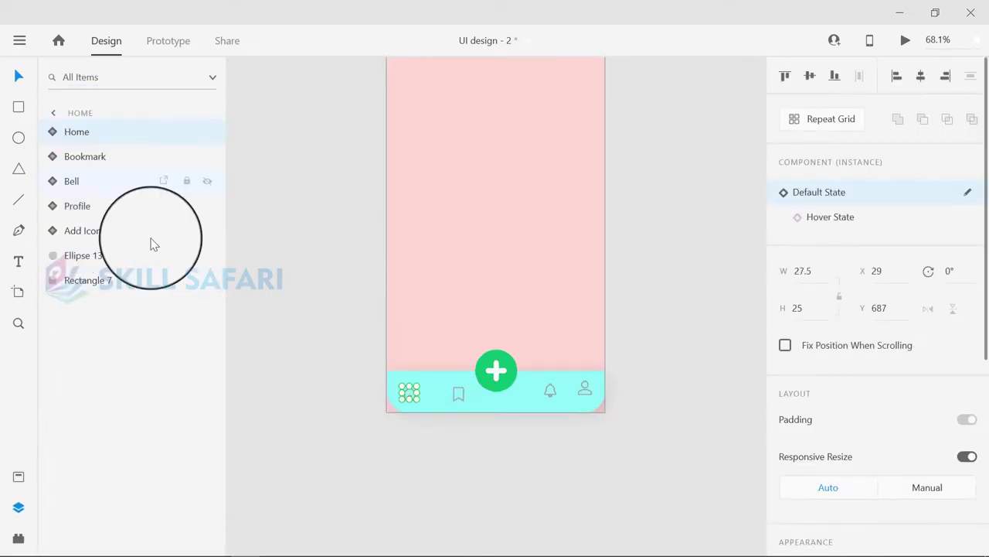
left_click(457, 395)
left_click(815, 319)
type("30")
key("Return")
Scale the Bell and Profile icons to a height of 30 with their proportions locked.
left_click(553, 391)
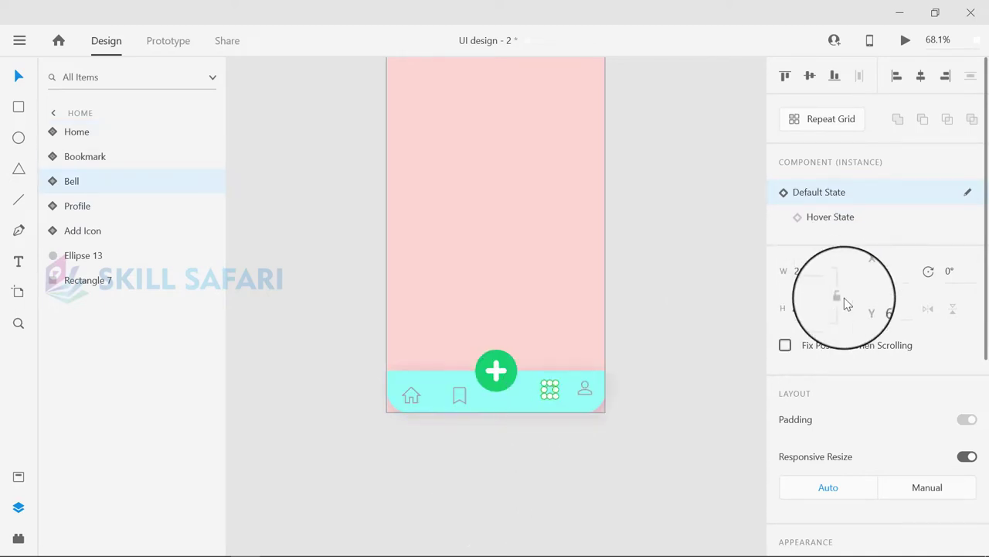
left_click(814, 316)
type("30")
key("Return")
left_click(584, 391)
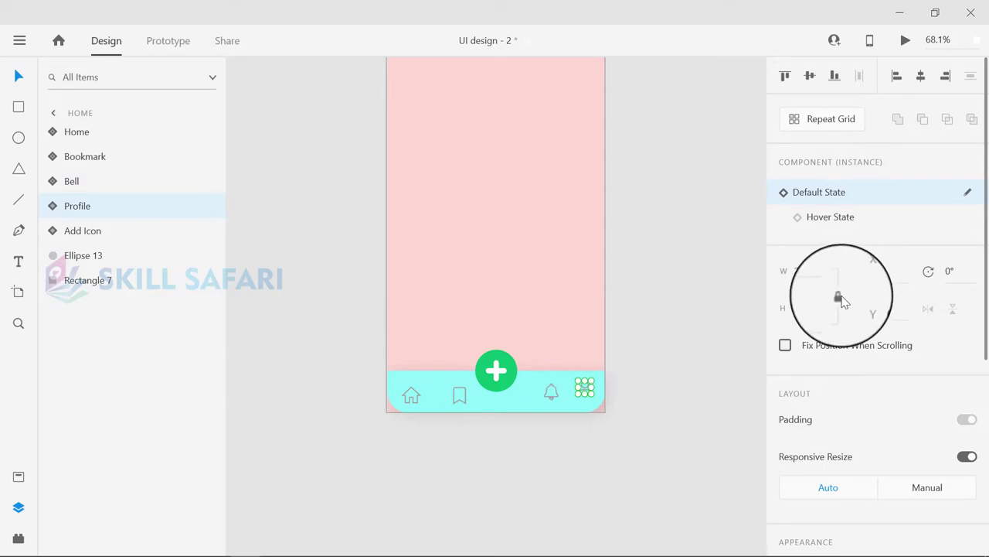
key("Return")
Reposition the Home, Bookmark, Bell and Profile icons one by one to even out their placement along the bar.
left_click(414, 398)
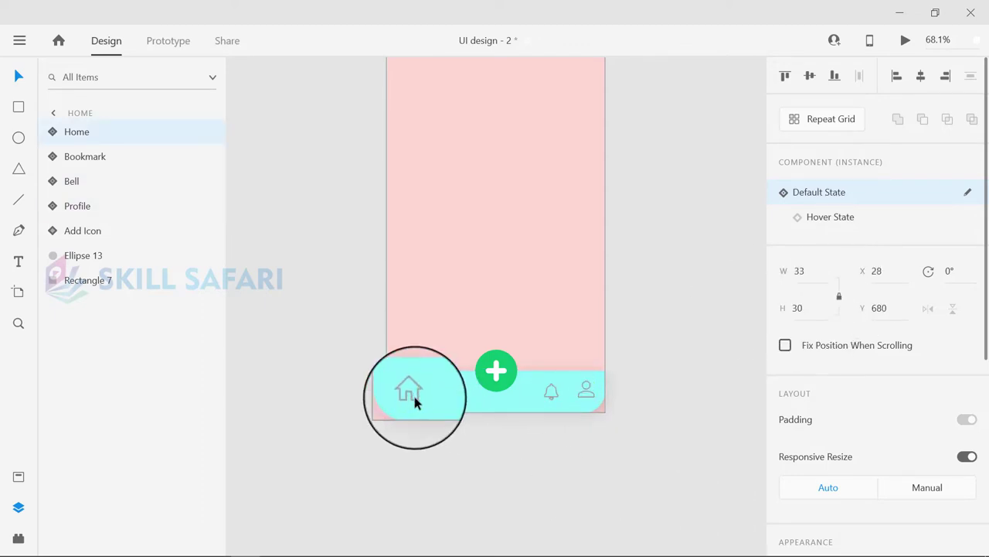
left_click(460, 392)
double_click(454, 395)
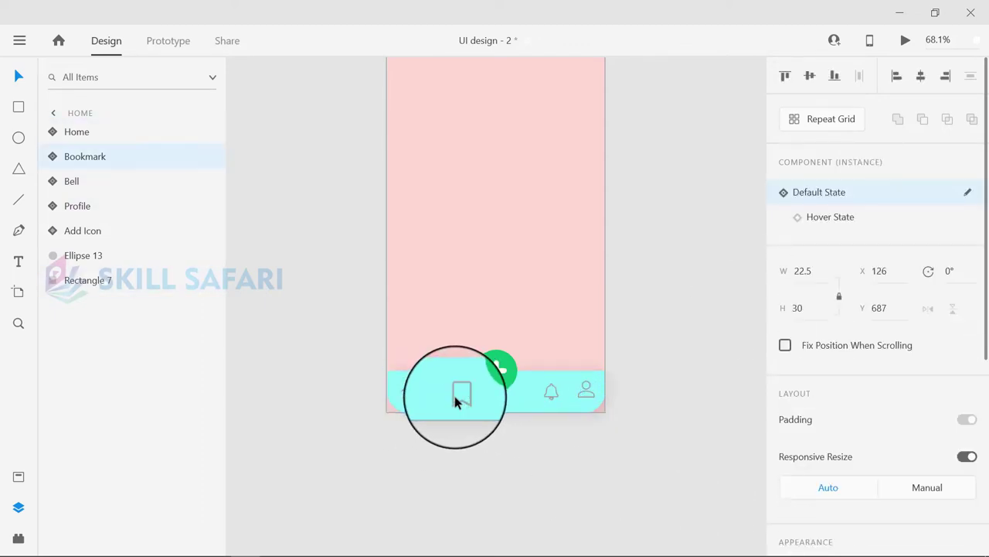
left_click_drag(454, 396, 455, 396)
left_click(549, 398)
double_click(550, 397)
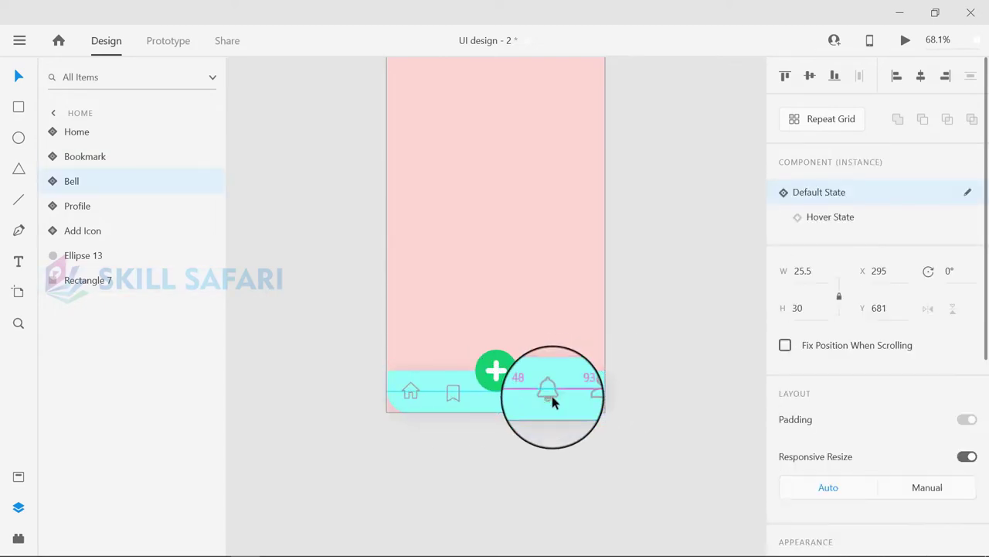
left_click(593, 400)
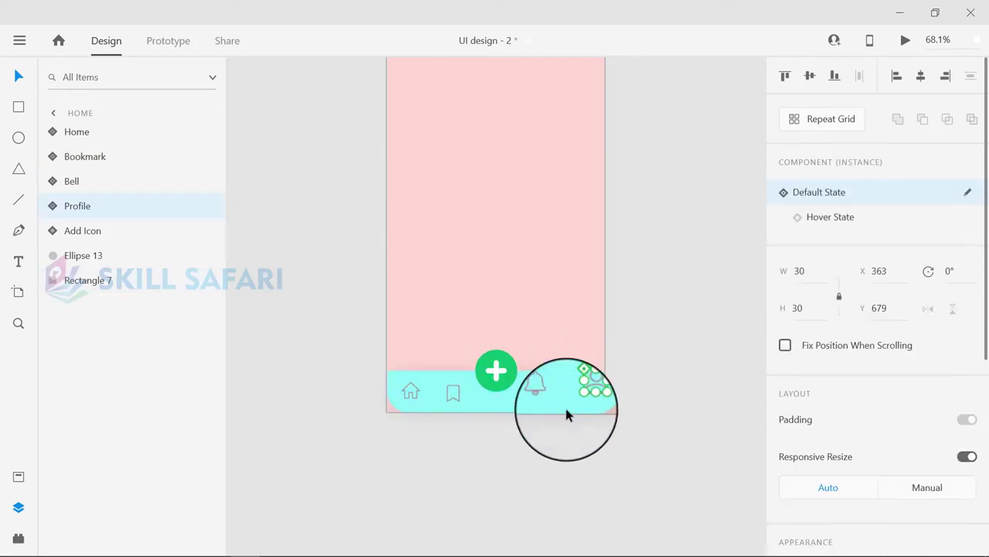
Select the Home, Bookmark, Bell and Profile icons together and align their bottom edges.
left_click(90, 135)
left_click(85, 157, "ctrl")
left_click(83, 179, "ctrl")
left_click(92, 206, "ctrl")
left_click(838, 76)
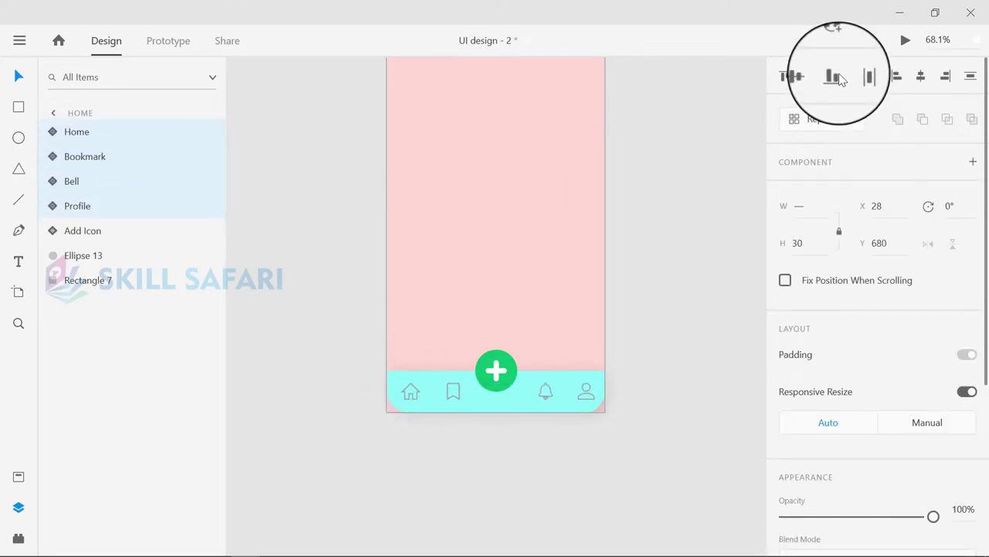
left_click(841, 79)
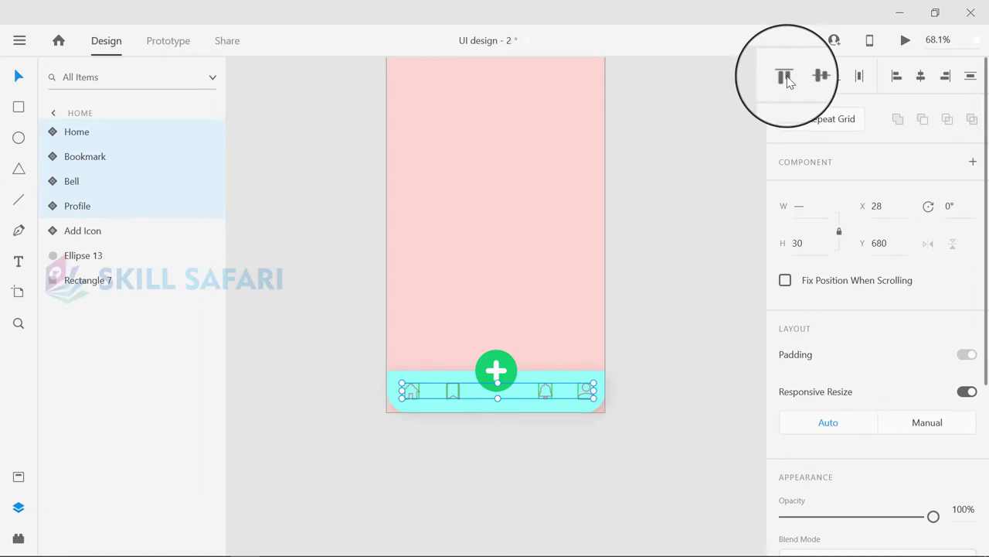
Group the four icons as Icon Group and move the group below Ellipse 13 in the layer order.
key("ctrl+g")
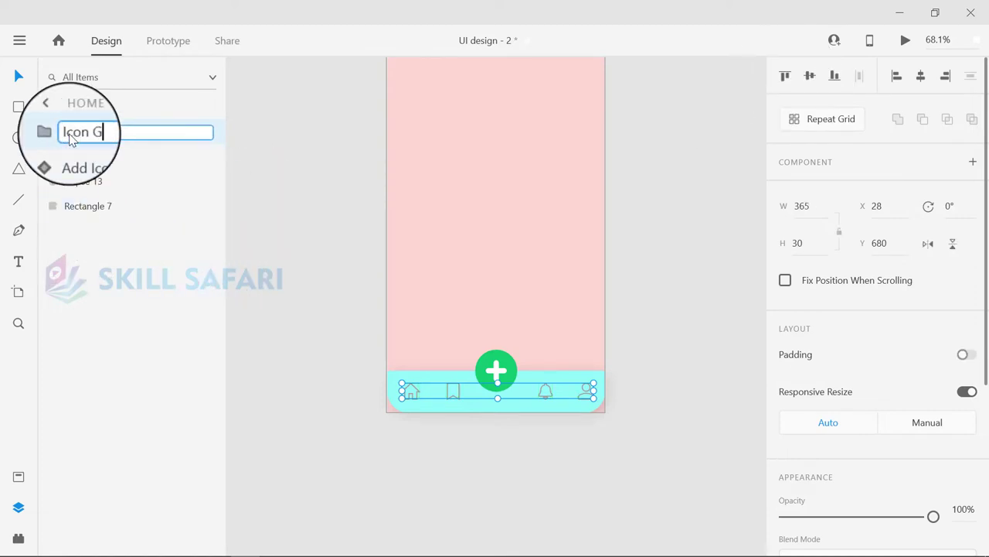
left_click_drag(84, 134, 107, 196)
left_click(48, 156)
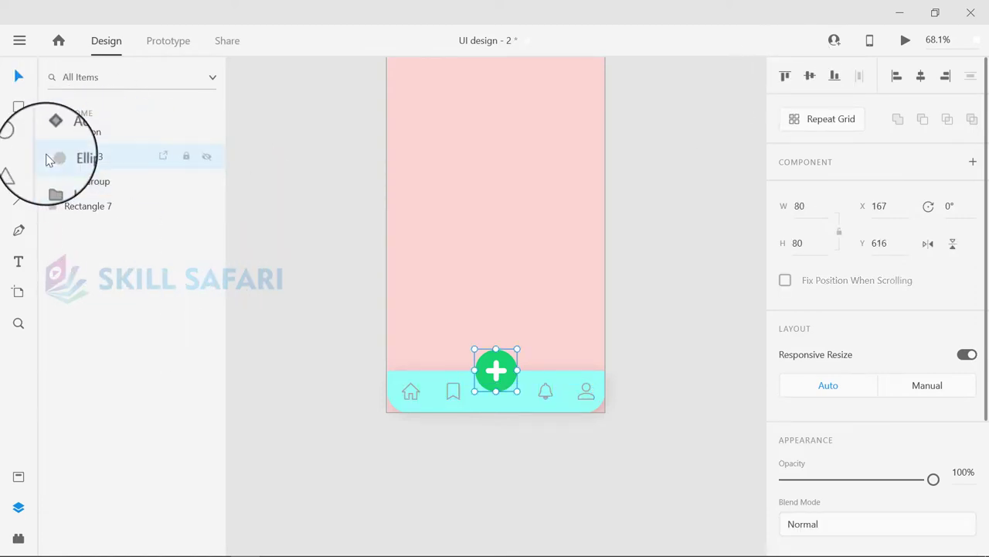
left_click(67, 129)
left_click(68, 133)
left_click(62, 157)
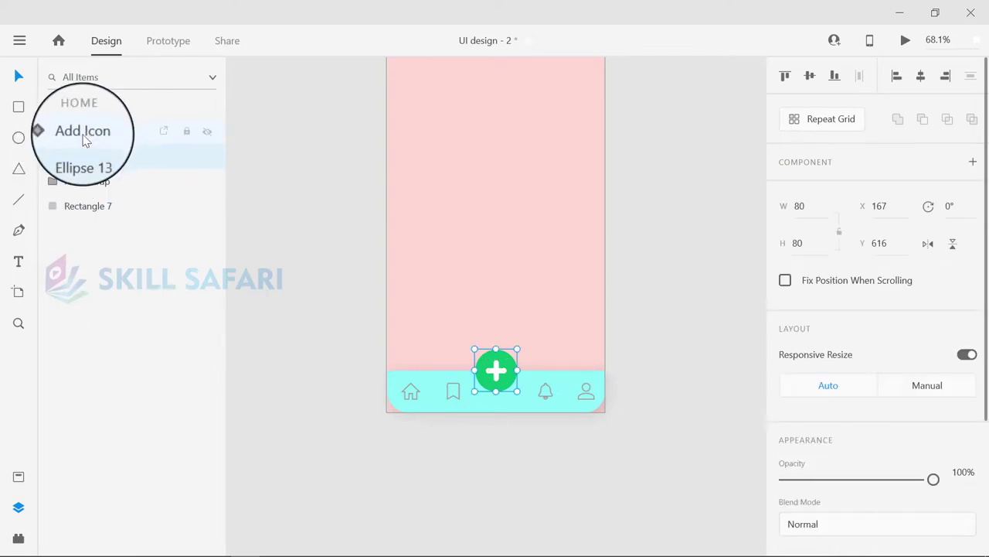
left_click(633, 309)
scroll(523, 425, "up", 1)
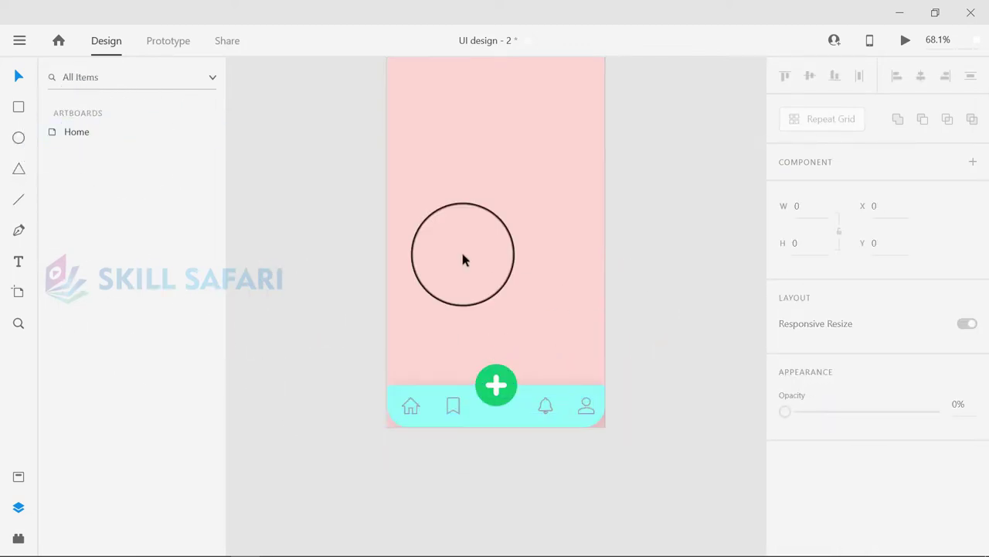
Draw a 200 by 200 circle in the upper half of the Home artboard and remove its fill.
left_click(462, 257)
left_click_drag(451, 133, 559, 282)
left_click(824, 218)
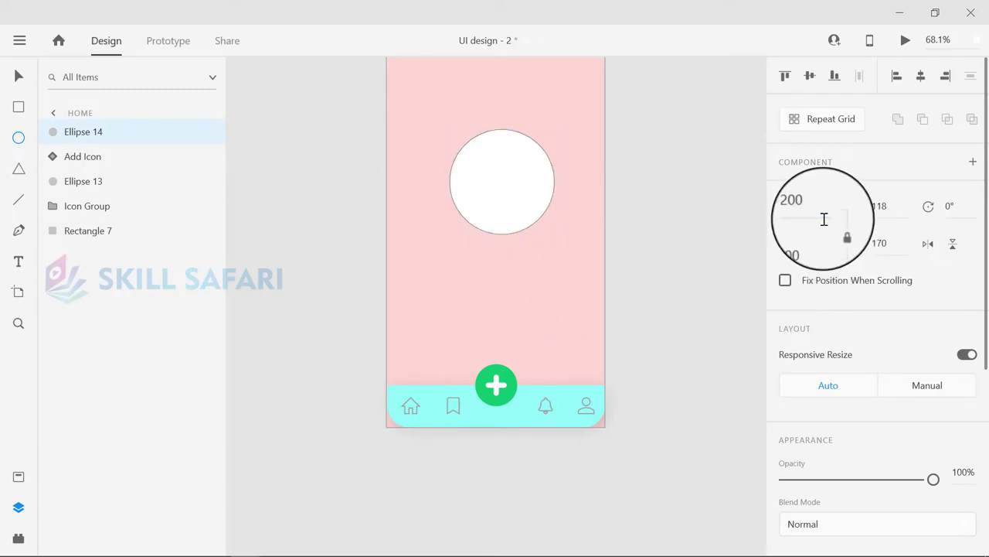
scroll(503, 212, "up", 1)
scroll(821, 306, "down", 3)
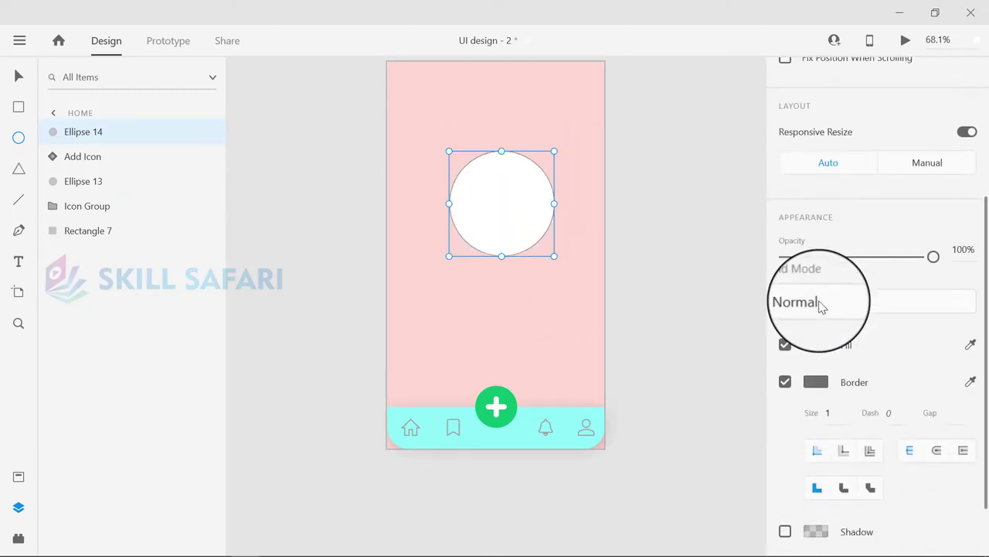
scroll(820, 307, "down", 2)
left_click(785, 268)
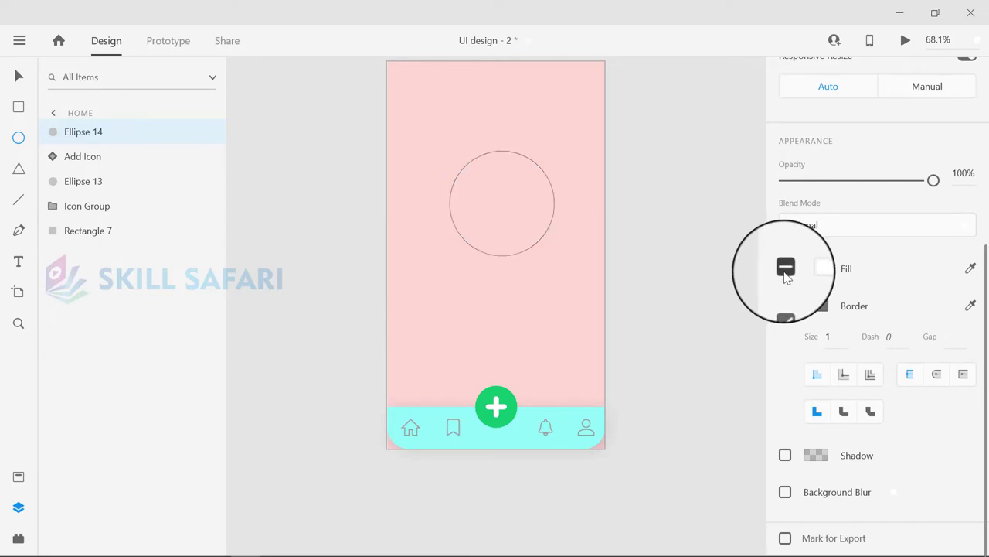
Turn the circle into a half ring with border size 60, dash 250 and gap 300.
left_click(829, 337)
left_click(886, 338)
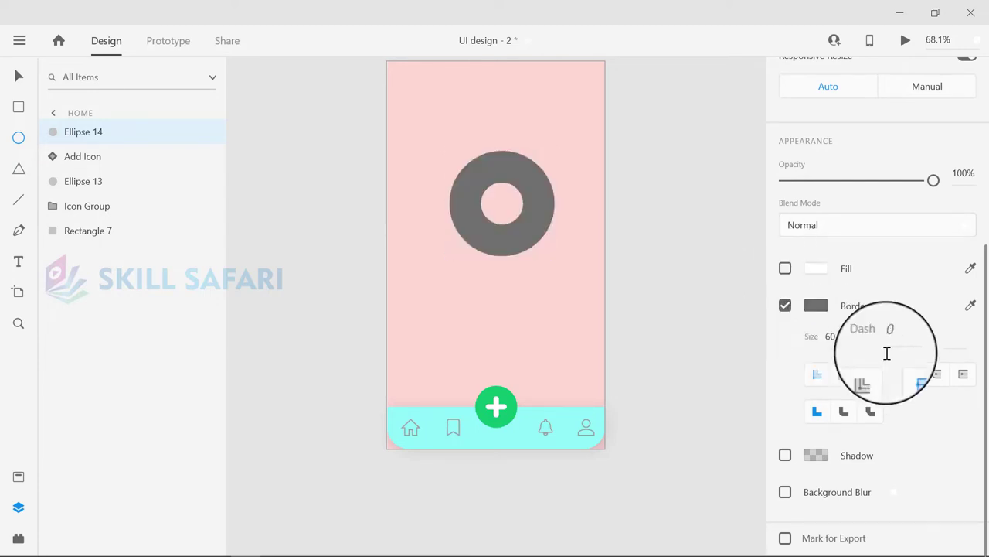
type("250")
left_click(959, 339)
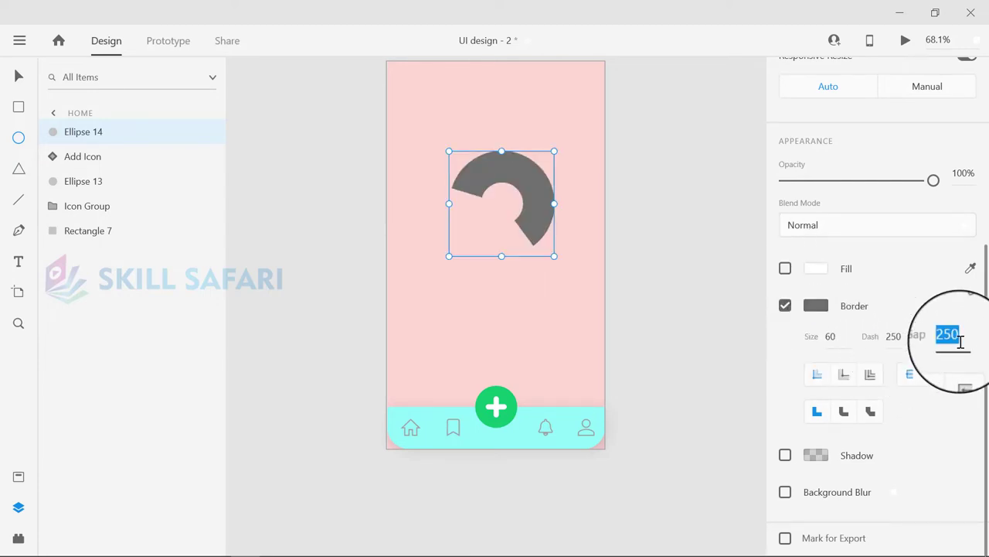
Rotate the half ring to -49° so its opening faces down, and center it around the green add button.
left_click_drag(563, 150, 490, 86)
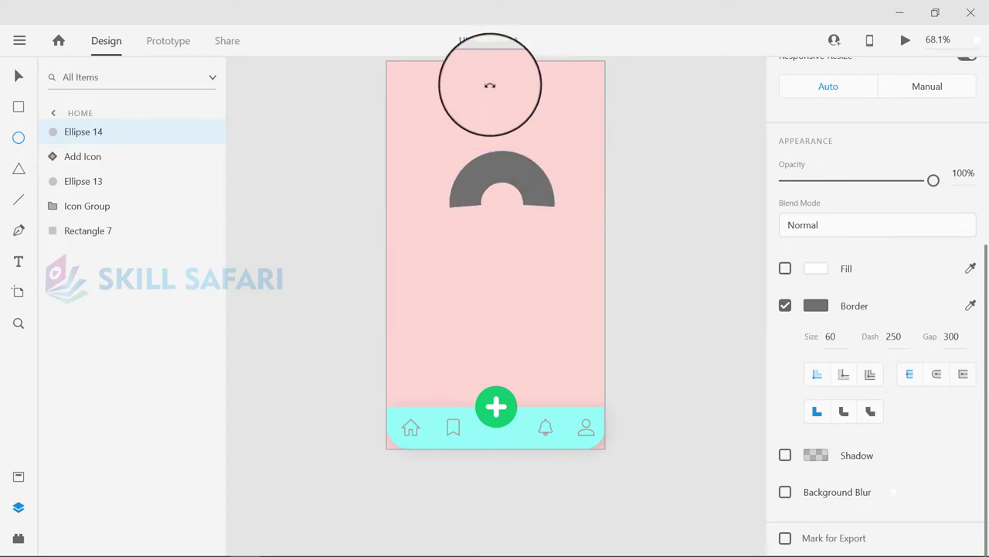
left_click_drag(497, 166, 497, 416)
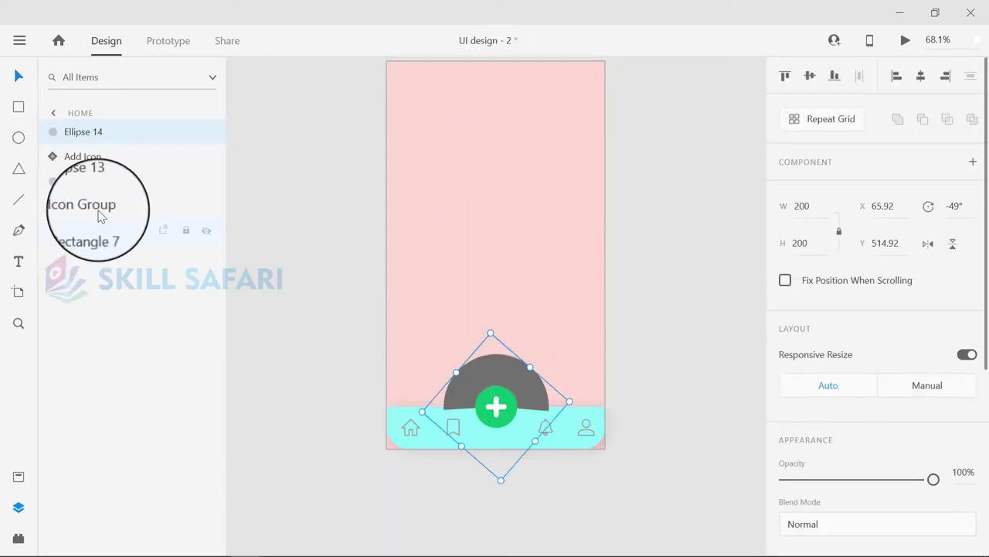
Reorder the layers so Rectangle 7 sits just below Add Icon and Ellipse 14 just below Rectangle 7.
left_click_drag(93, 226, 107, 194)
left_click(92, 163)
left_click(92, 188)
left_click(82, 132)
left_click_drag(82, 132, 99, 193)
Recolor the half ring's border with the cyan sampled from the navigation bar.
scroll(803, 340, "down", 4)
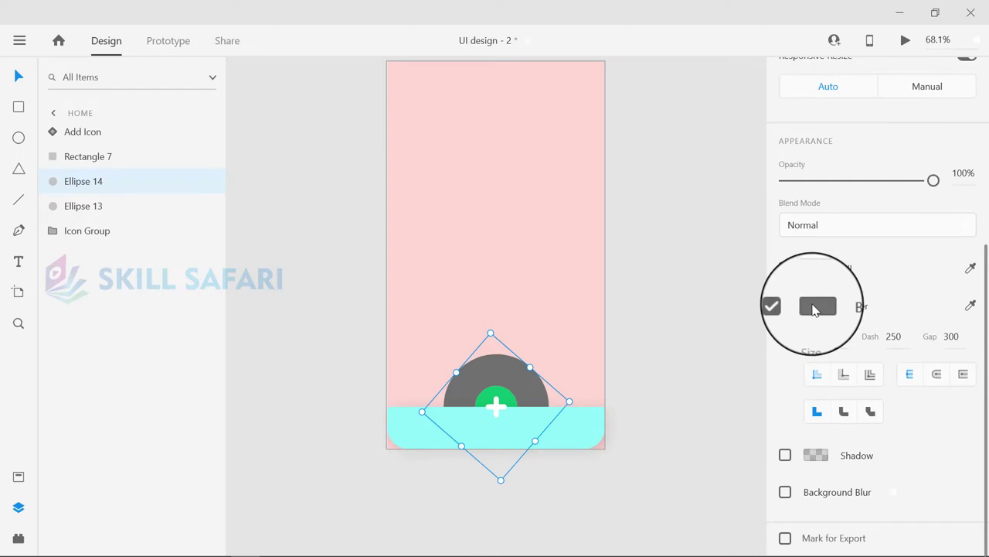
left_click(813, 306)
left_click(19, 476)
left_click(815, 307)
left_click(101, 167)
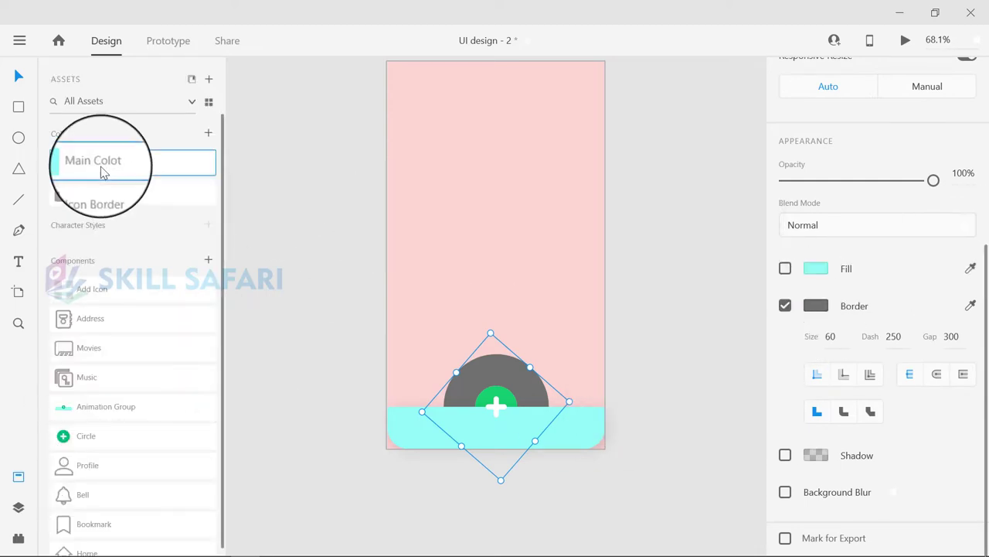
left_click(809, 306)
left_click(763, 363)
left_click(399, 429)
left_click(539, 486)
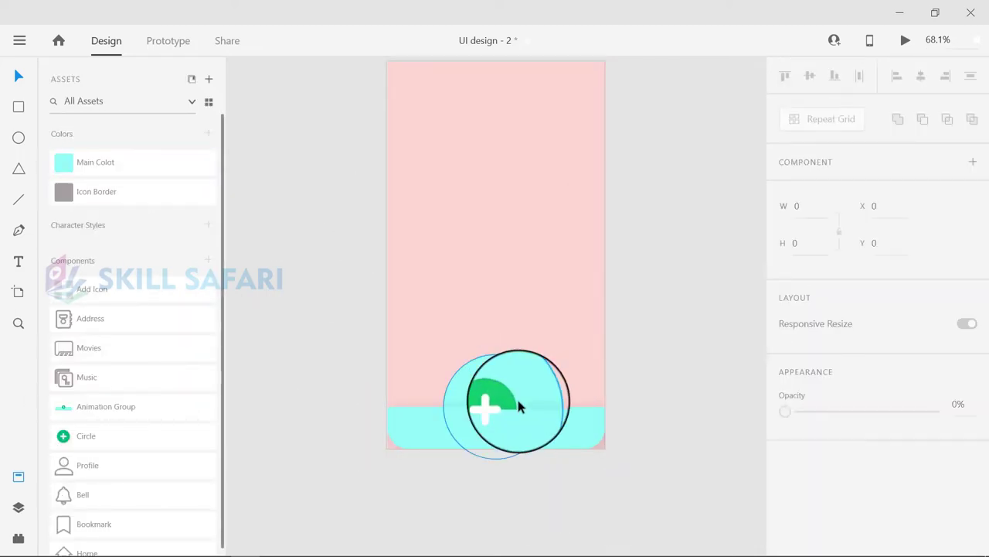
Move Ellipse 13 and Icon Group above Rectangle 7 in the layer order.
left_click(503, 402)
left_click(19, 507)
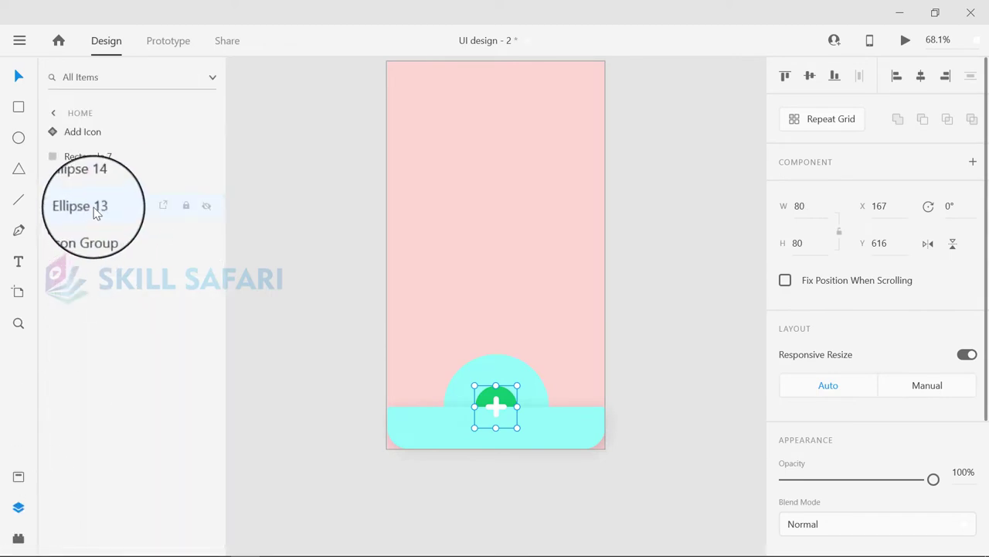
left_click_drag(94, 208, 89, 151)
left_click(754, 383)
left_click(532, 371)
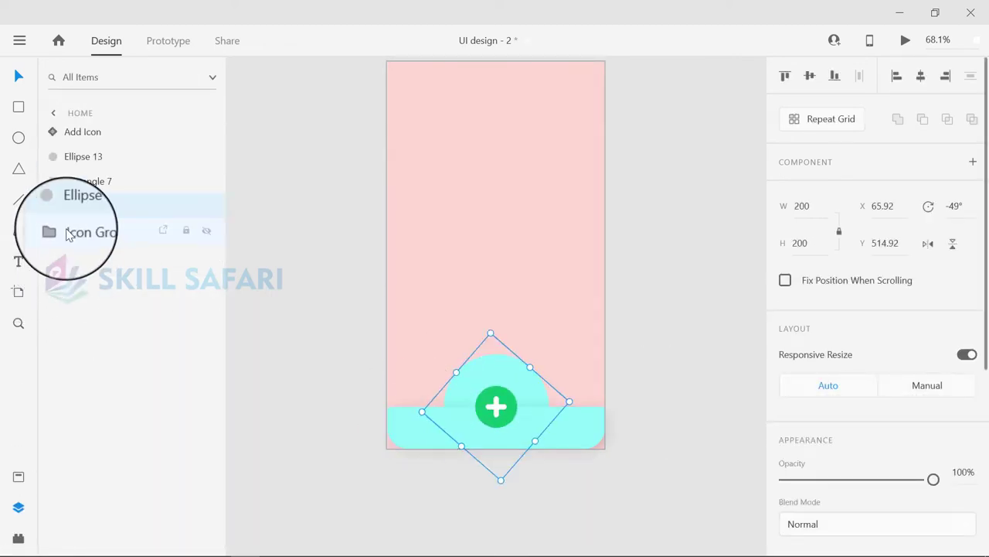
left_click_drag(67, 231, 66, 170)
left_click(452, 459)
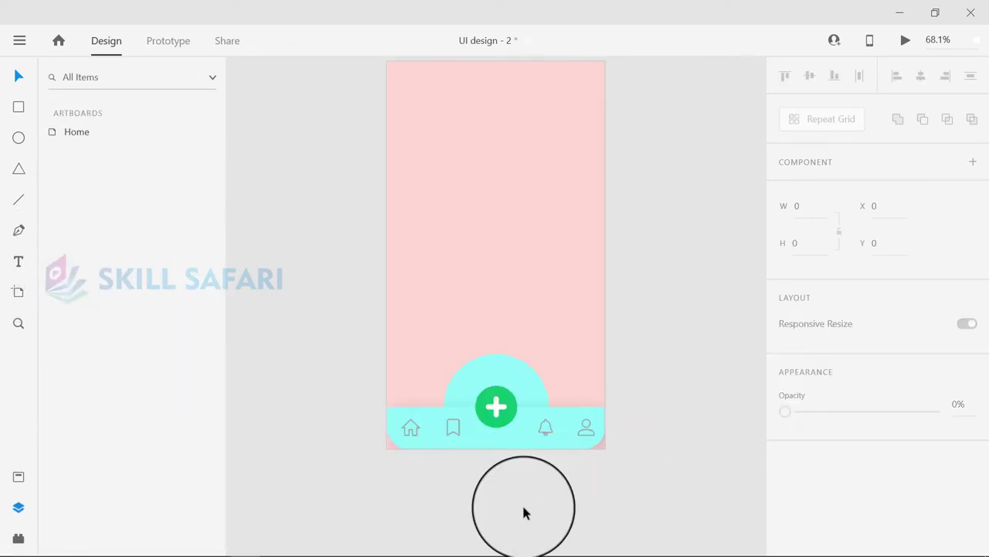
left_click(507, 444)
left_click(546, 469)
Duplicate the cyan half ring twice in place, and hide Rectangle 7, Icon Group, Ellipse 13 and Add Icon.
left_click(481, 379)
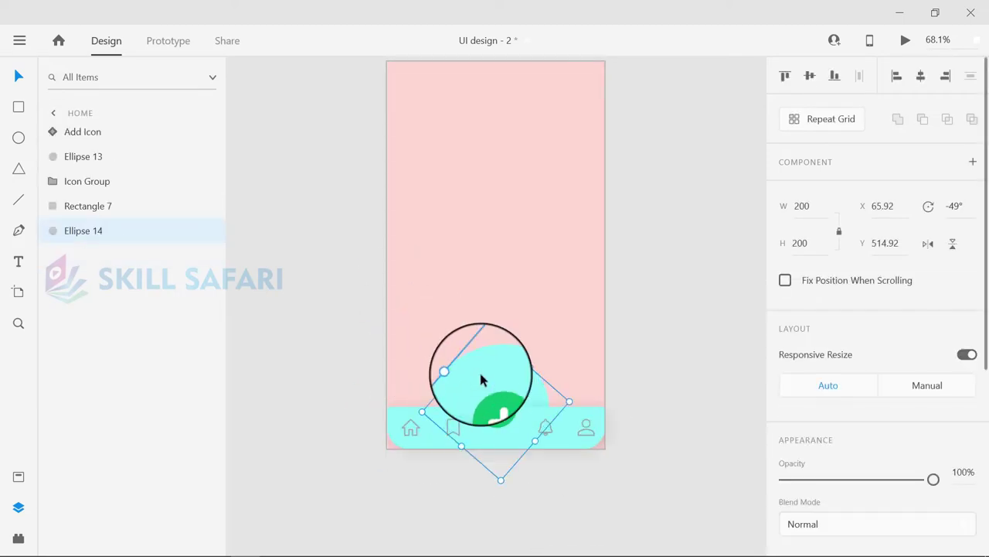
left_click(93, 256)
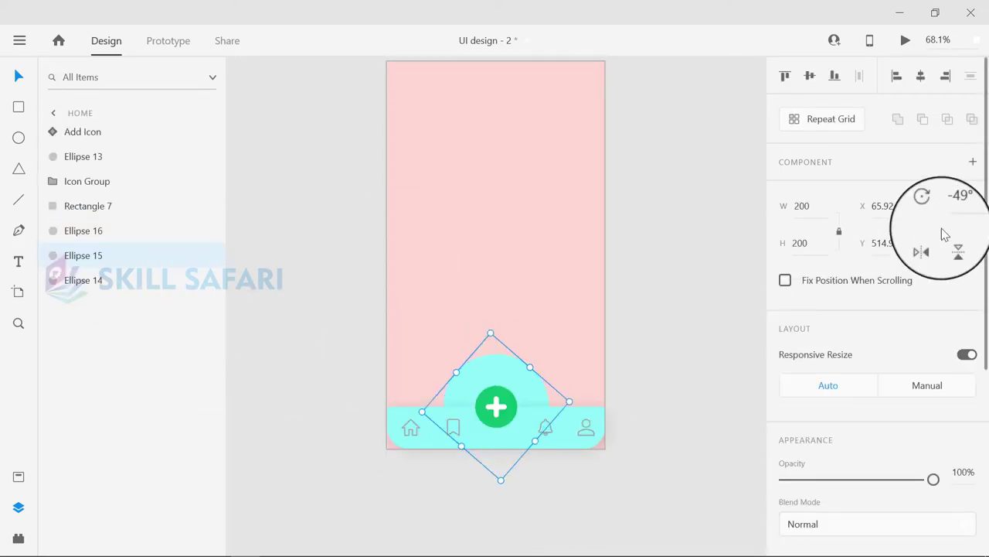
left_click(101, 205)
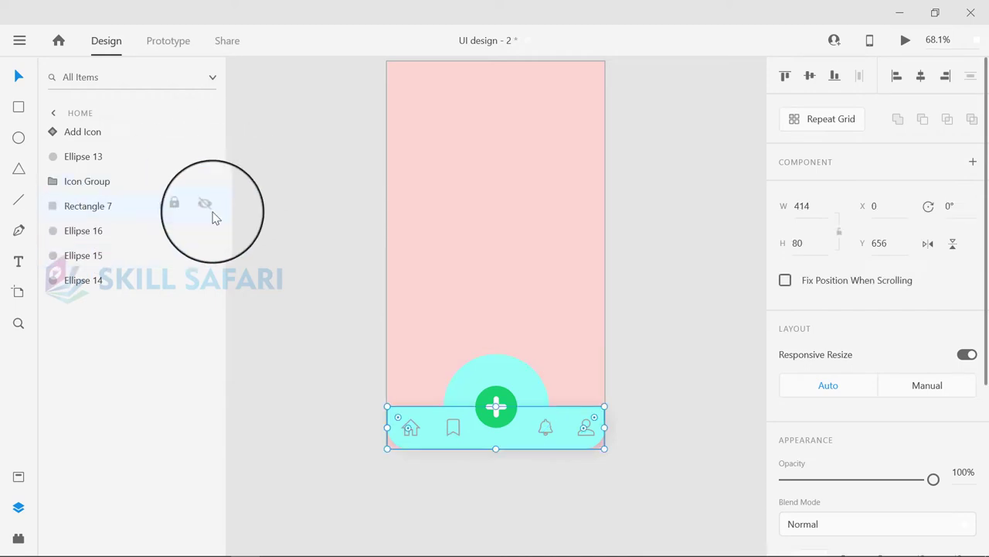
left_click(205, 206)
left_click(206, 181)
left_click(206, 156)
left_click(206, 132)
Recolor Ellipse 15's border yellow #E3F15F and rotate it counterclockwise to fill the ring's lower-left quarter.
left_click(93, 231)
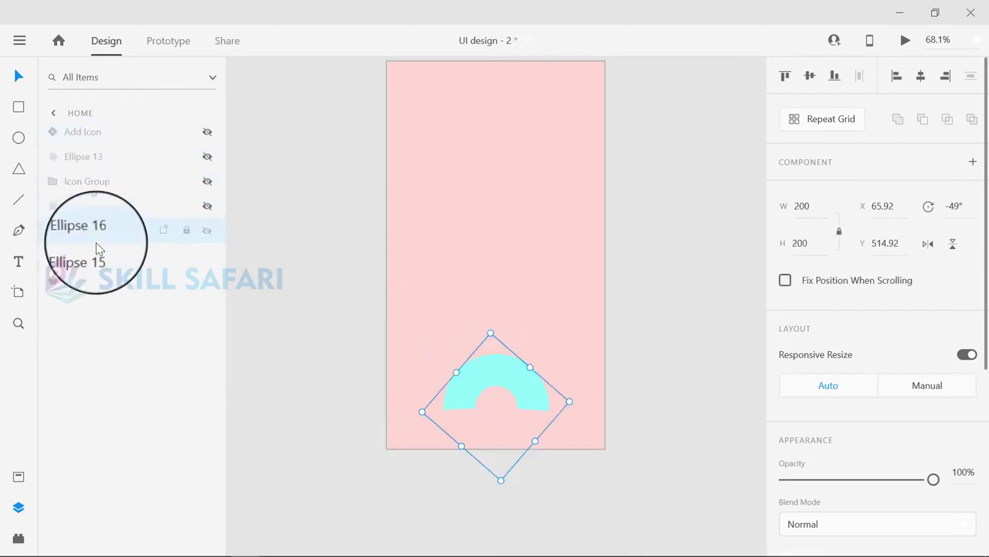
left_click(93, 255)
scroll(746, 351, "down", 4)
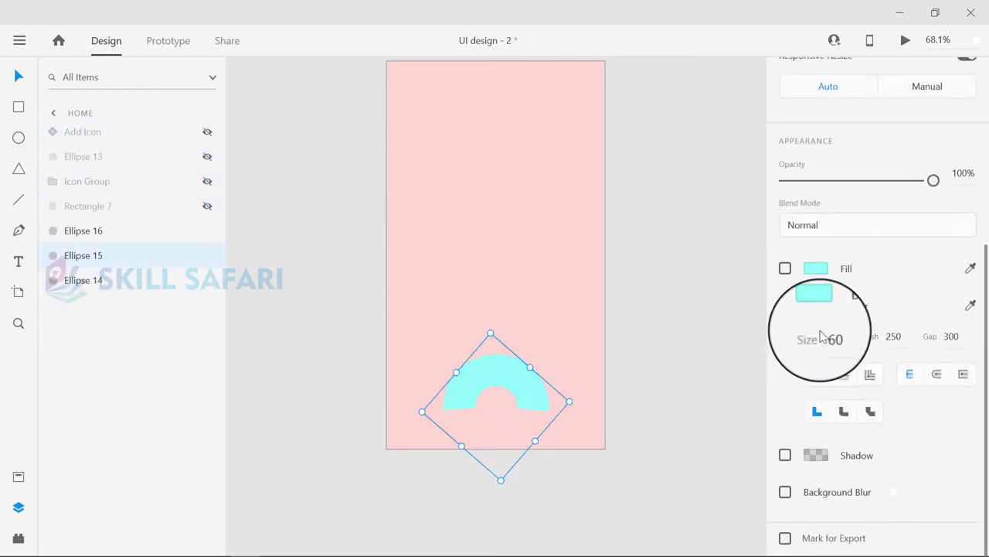
left_click(817, 306)
left_click(736, 290)
left_click_drag(738, 293, 738, 311)
left_click_drag(697, 272, 666, 208)
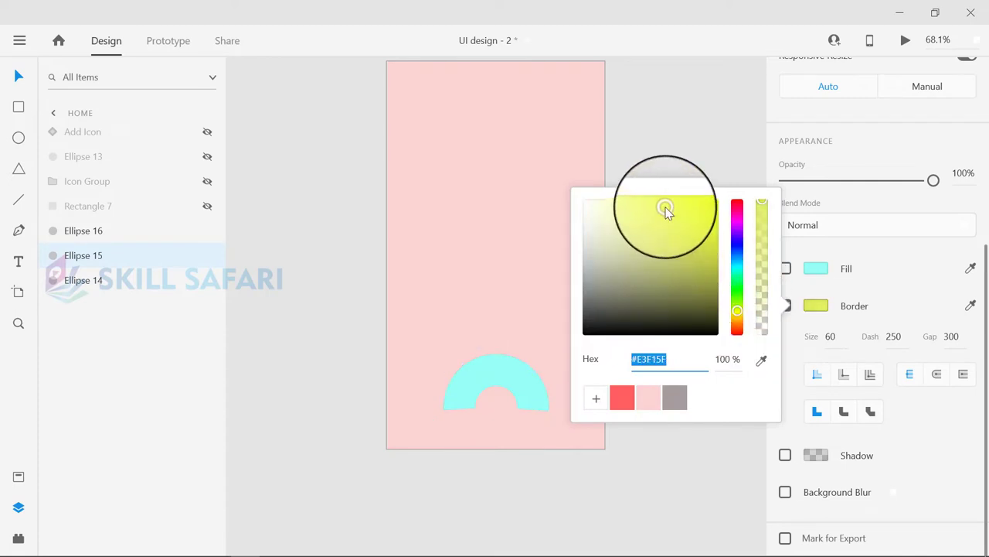
left_click(527, 382)
scroll(888, 220, "up", 3)
left_click(970, 133)
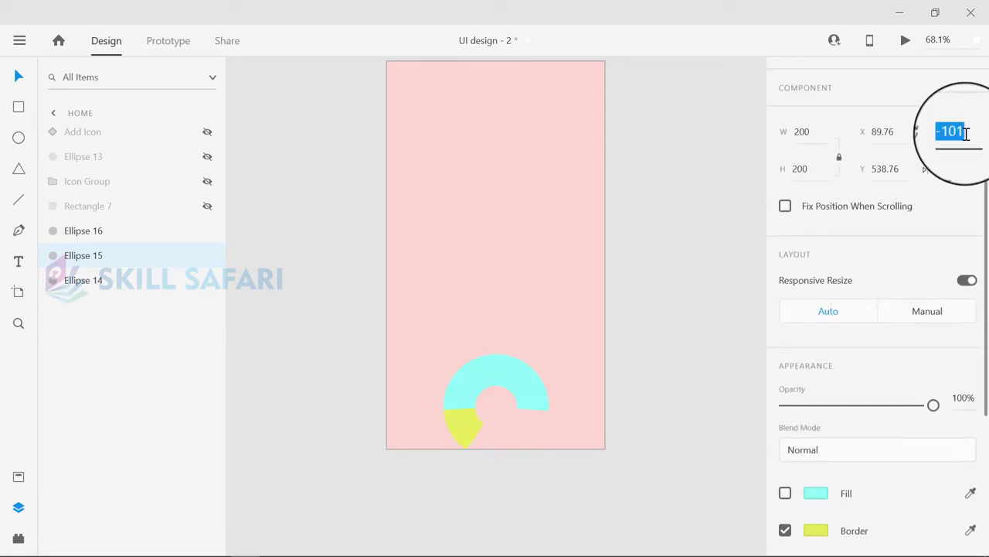
Recolor the border of Ellipse 14 green.
left_click(84, 279)
scroll(962, 464, "down", 4)
left_click(816, 306)
left_click(737, 290)
left_click(689, 252)
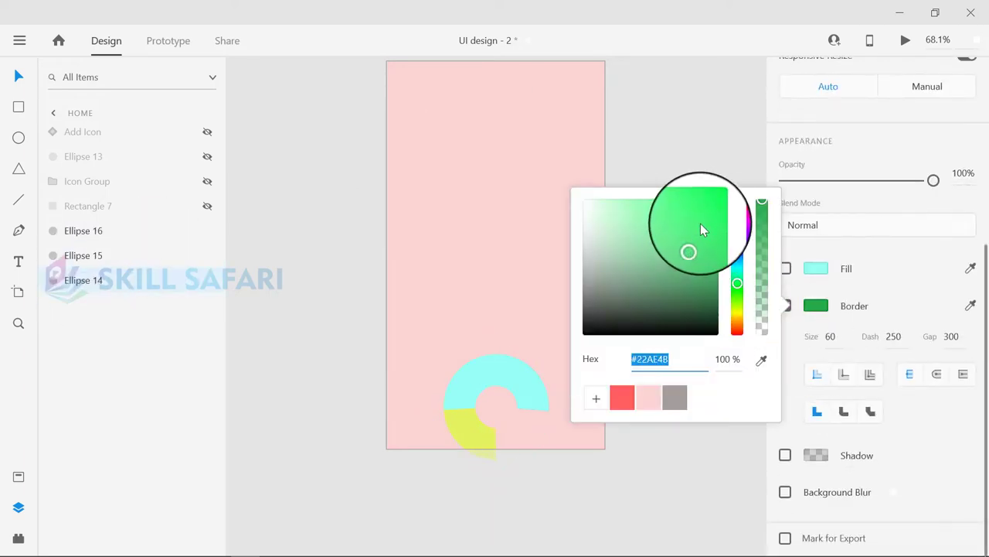
Set Ellipse 14's rotation to -200° so it continues the ring past the yellow segment.
scroll(884, 201, "up", 5)
left_click(955, 232)
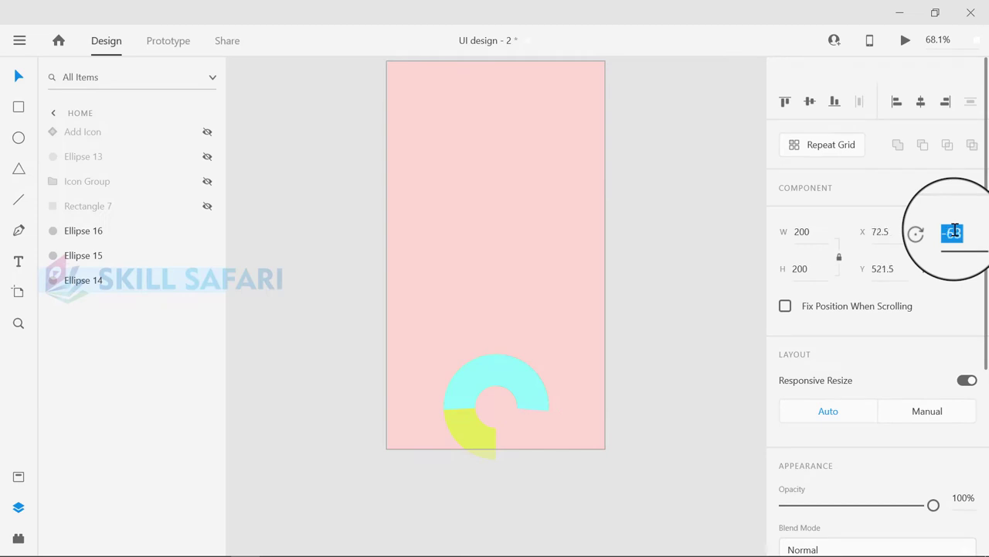
scroll(954, 230, "down", 5)
scroll(954, 229, "up", 5)
left_click(964, 218)
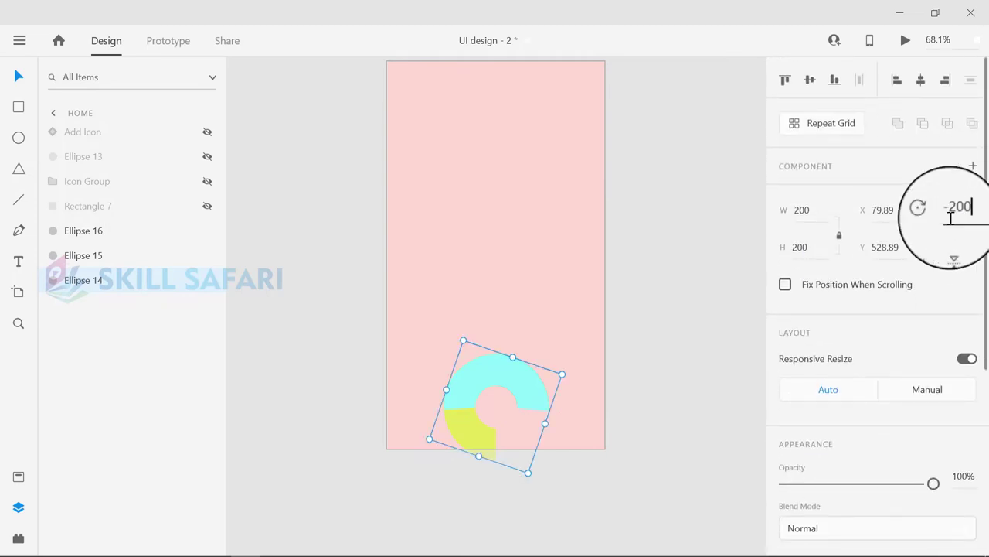
key("Return")
left_click(466, 366)
scroll(967, 217, "down", 1)
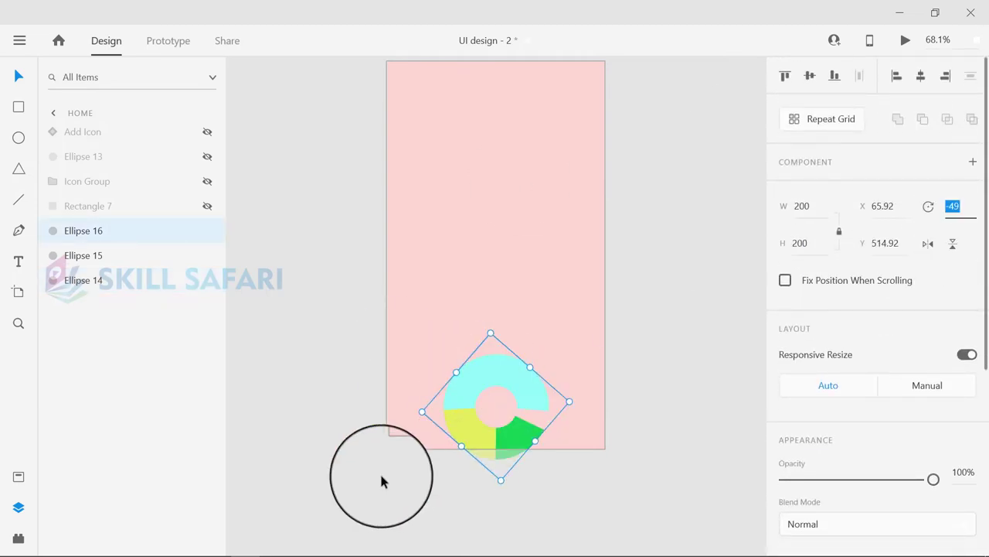
Show the hidden Rectangle 7, Icon Group, Ellipse 13 and Add Icon layers again.
left_click(207, 206)
left_click(207, 181)
left_click(207, 156)
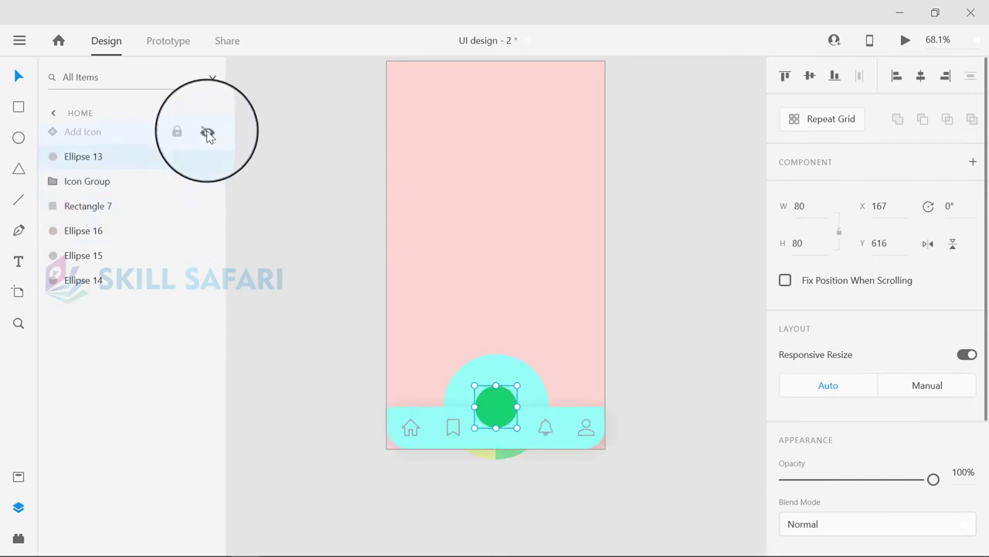
left_click(207, 133)
left_click(354, 426)
Place a Movies component from the document assets beside the cyan half ring.
left_click(22, 541)
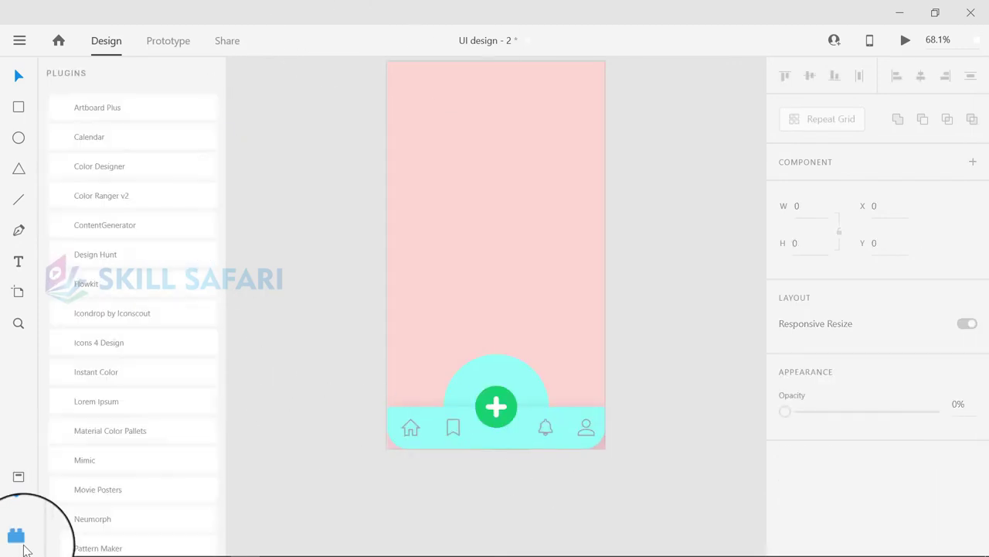
left_click(19, 507)
left_click(508, 380)
left_click(19, 476)
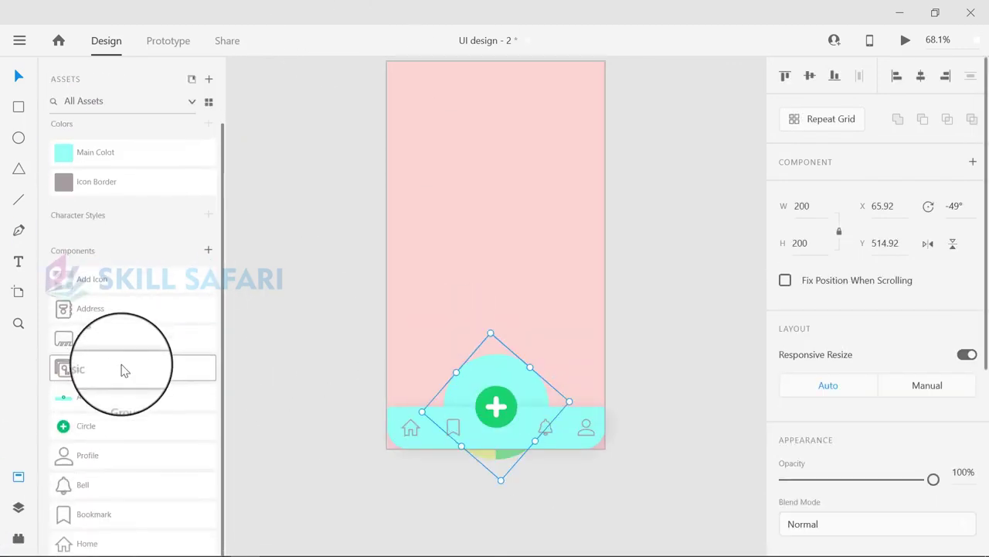
left_click(103, 340)
left_click(545, 373)
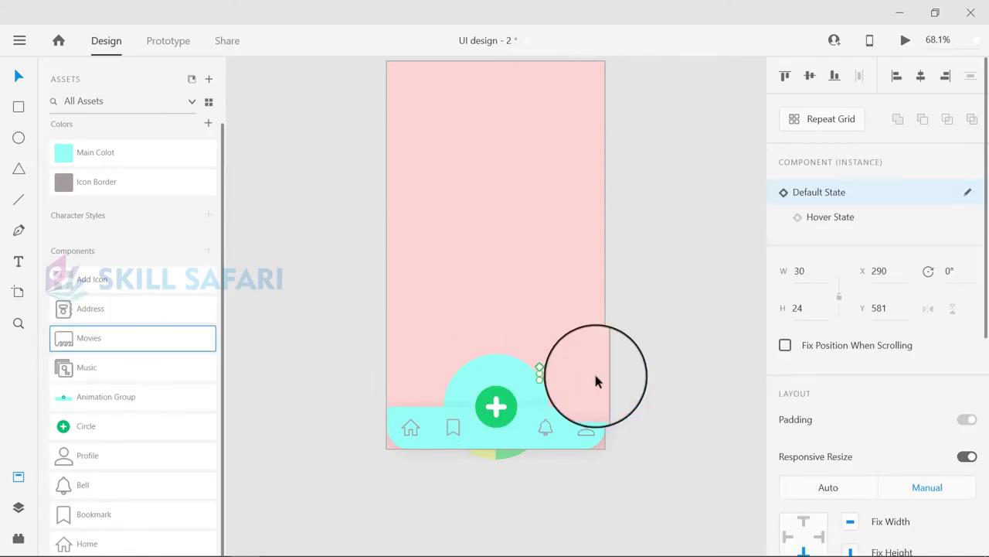
Nudge the Movies icon to X 190, Y 576, centered on the half ring above the add button.
key("shift+Left")
key("shift+Left")
key("shift+Left")
key("shift+Left")
key("shift+Left")
key("shift+Left")
key("shift+Left")
key("shift+Left")
key("shift+Left")
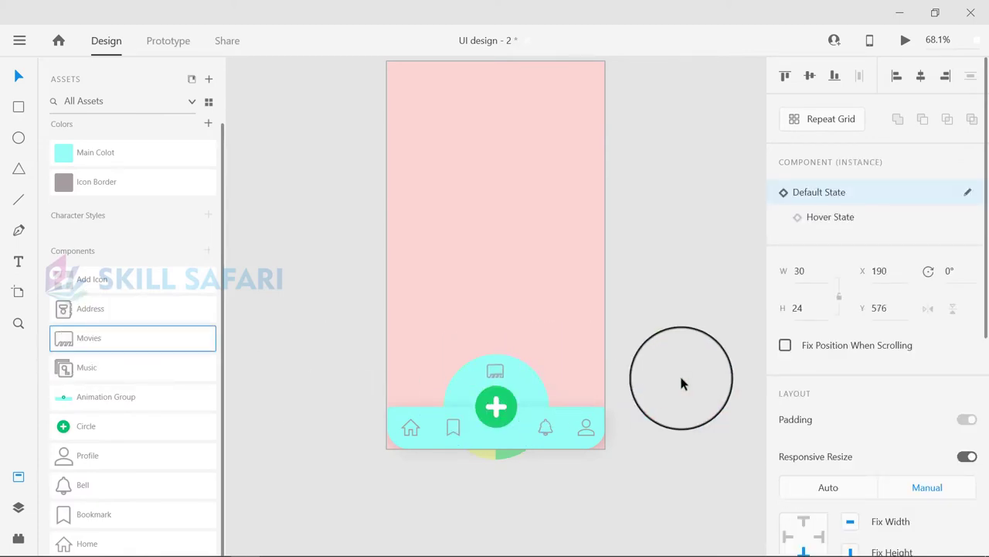
Try a height of 36 for the Movies icon and undo the resize.
left_click(801, 318)
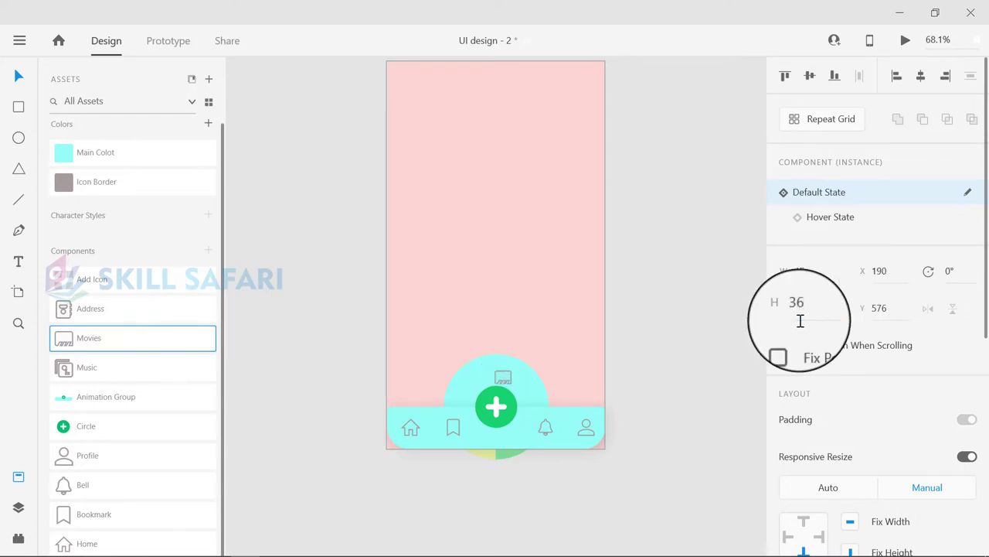
key("ctrl+z")
key("ctrl+z")
left_click(550, 374)
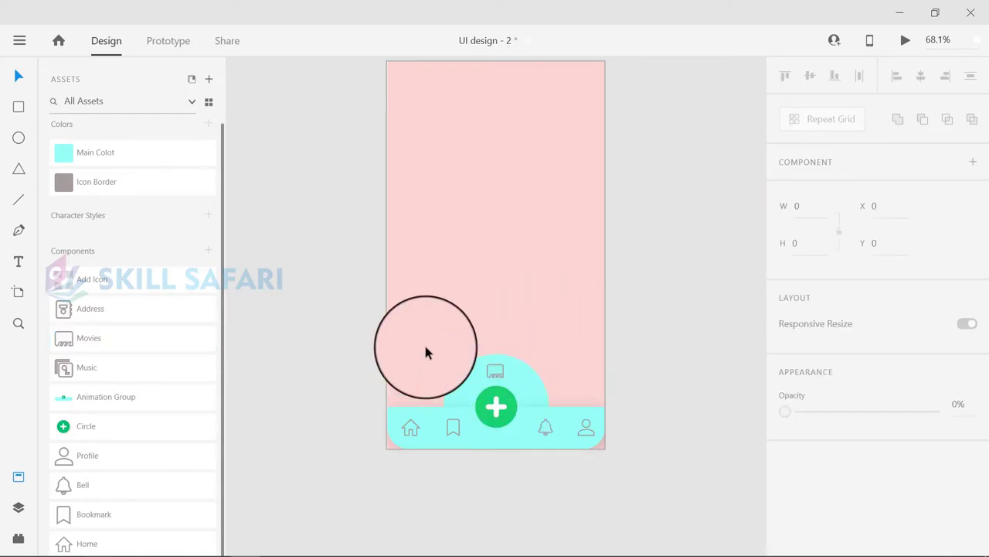
Place a Music component on the left part of the cyan half ring at X 125, Y 621.
scroll(426, 353, "down", 1)
left_click_drag(87, 367, 504, 373)
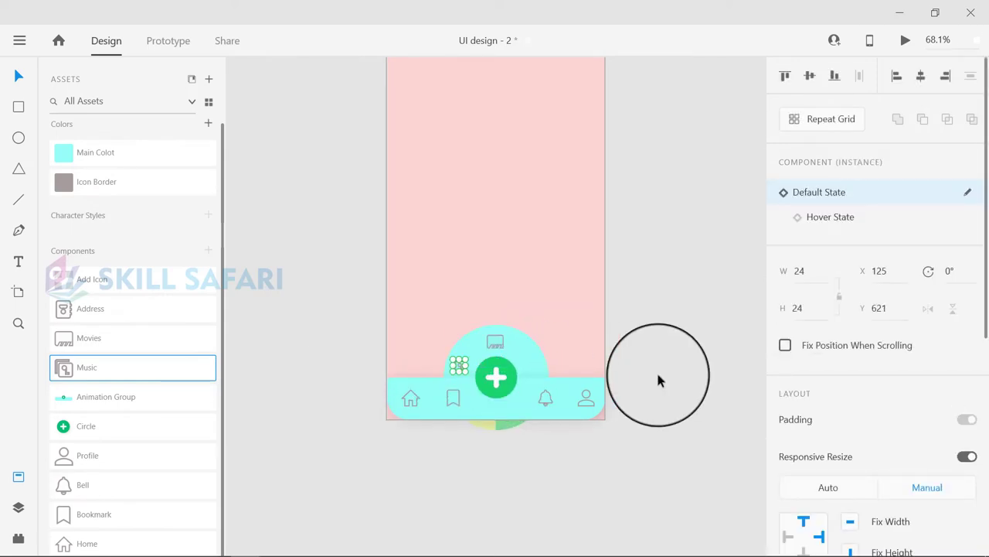
Place an Address component on the right part of the cyan half ring at X 266, Y 621.
left_click_drag(116, 310, 574, 363)
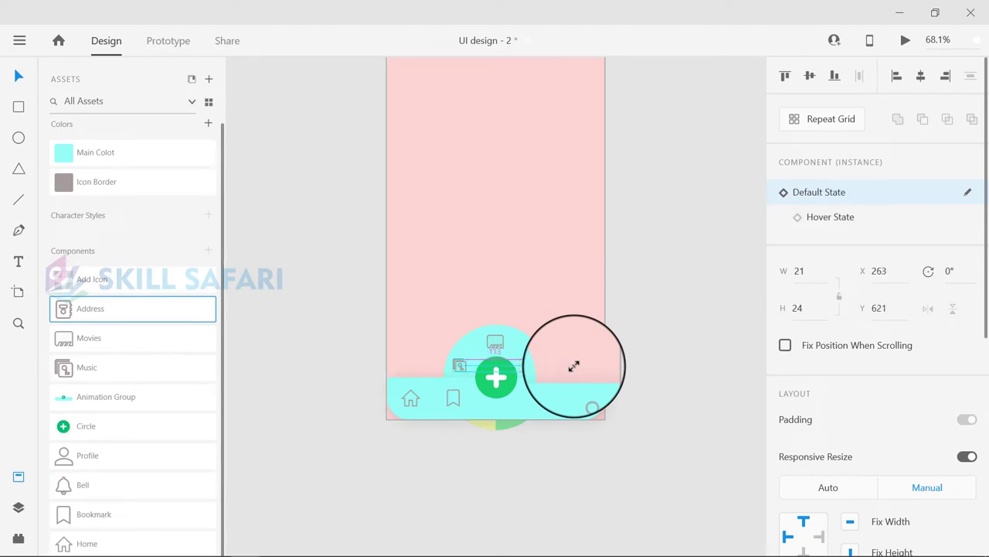
left_click(511, 344)
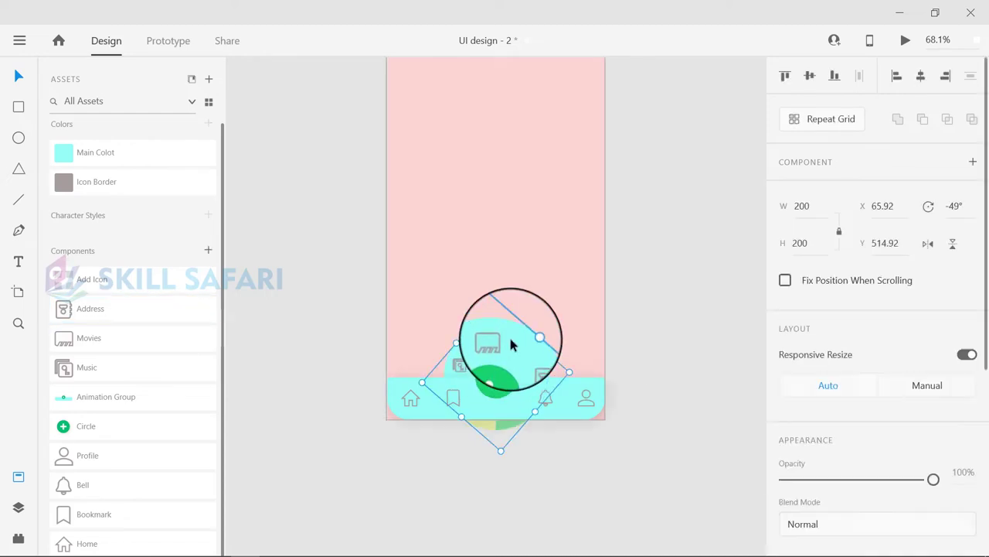
Group the Address, Music and Movies icons on the half ring and name the group Icon_group.
left_click(19, 507)
left_click(80, 131)
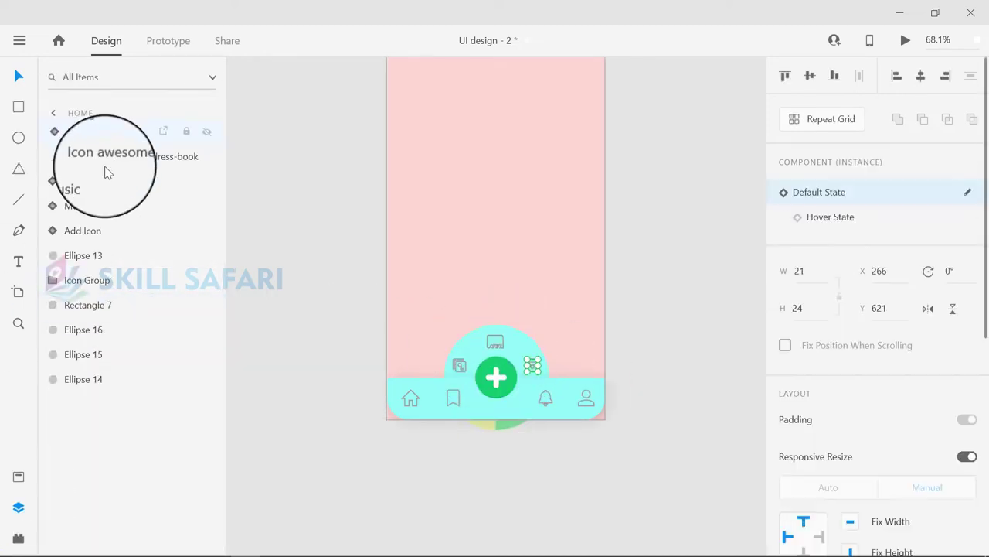
left_click(91, 186, "shift")
key("ctrl+g")
double_click(82, 144)
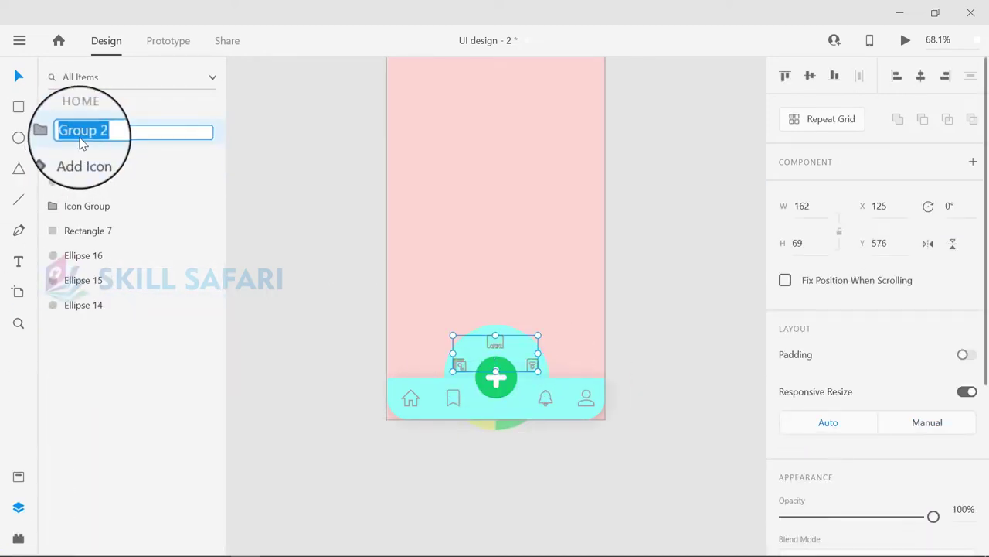
Rename the cyan half ring layer Main Circle and group it with Icon_group.
left_click(84, 257)
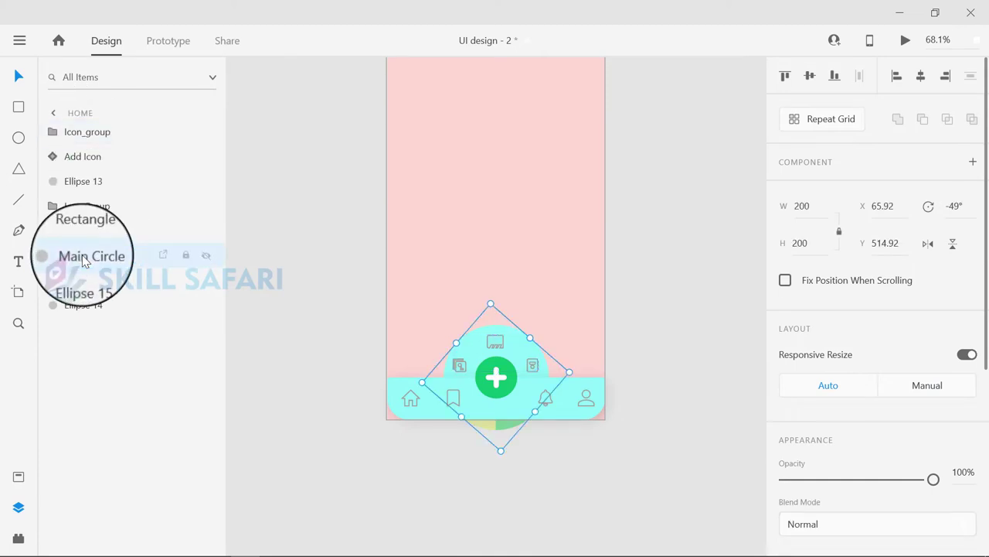
left_click(97, 139, "ctrl")
key("ctrl+g")
Group Ellipse 15, Ellipse 14 and Group 2 together and name the group Animation.
left_click(88, 256)
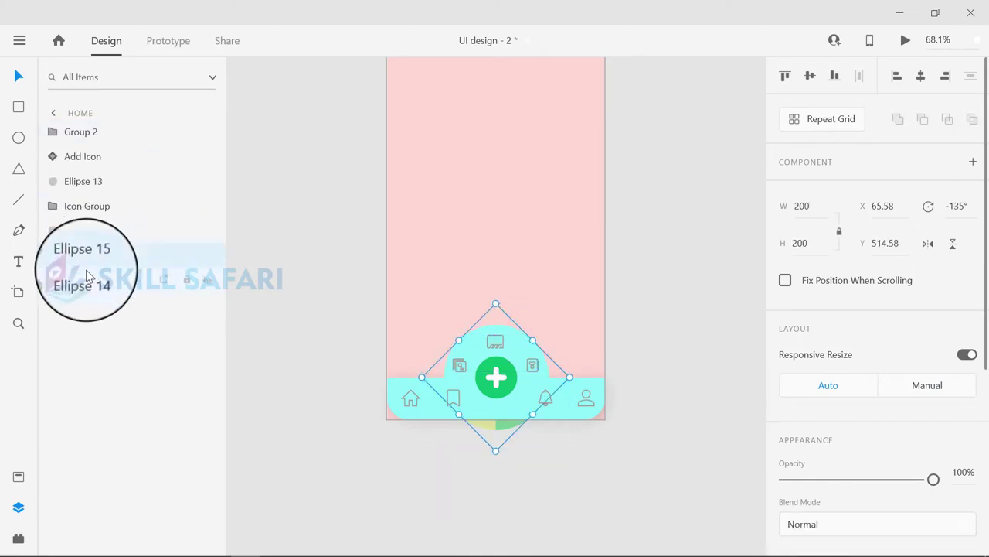
left_click(70, 133, "ctrl")
key("ctrl+g")
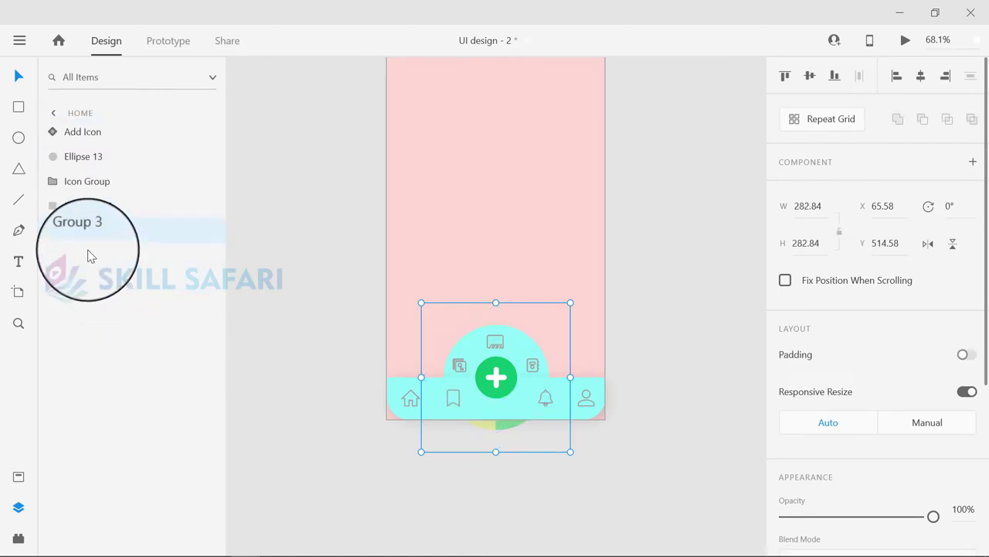
double_click(85, 232)
type("Animation")
Rename the bar rectangle Main and group the add icon with its green circle as Icon_circle.
double_click(84, 211)
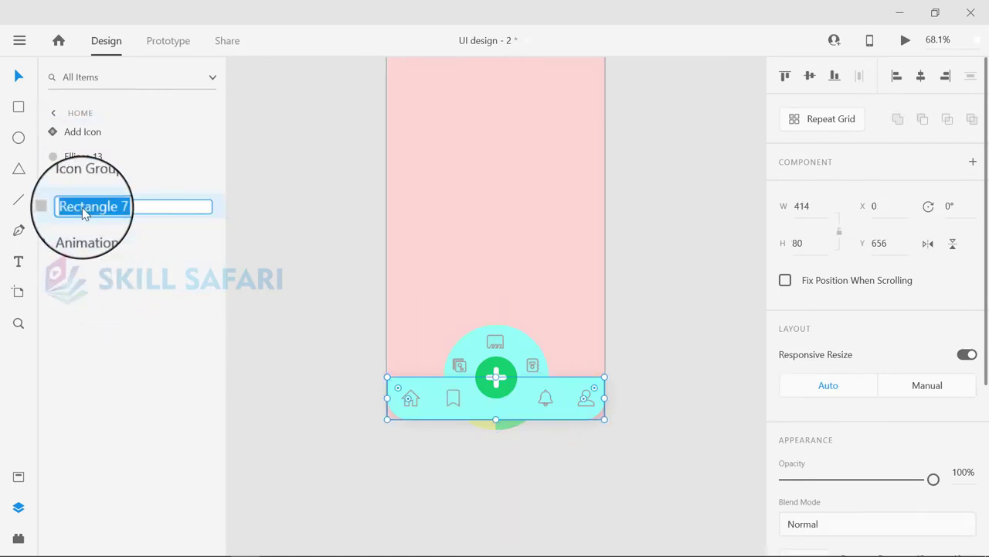
left_click(84, 184)
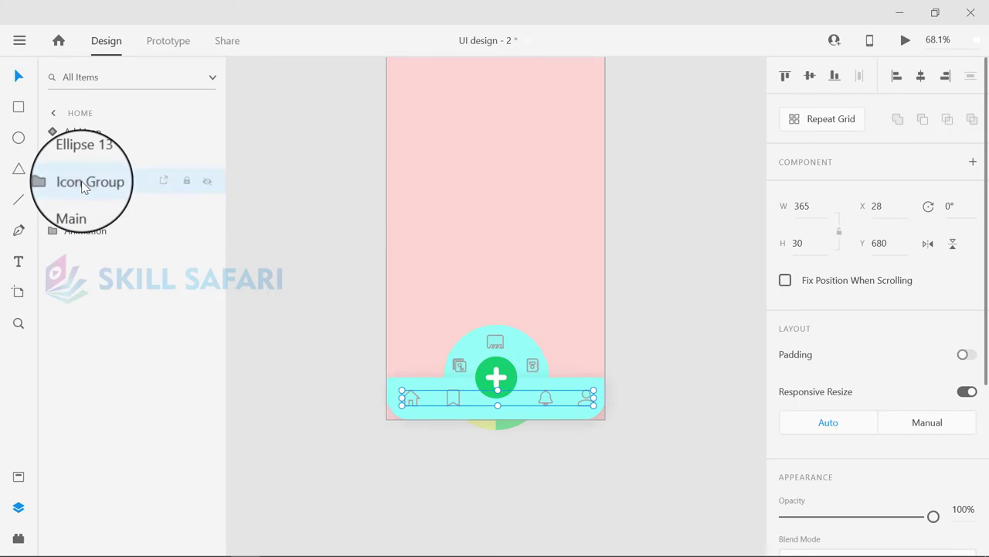
left_click(62, 156)
left_click(77, 131)
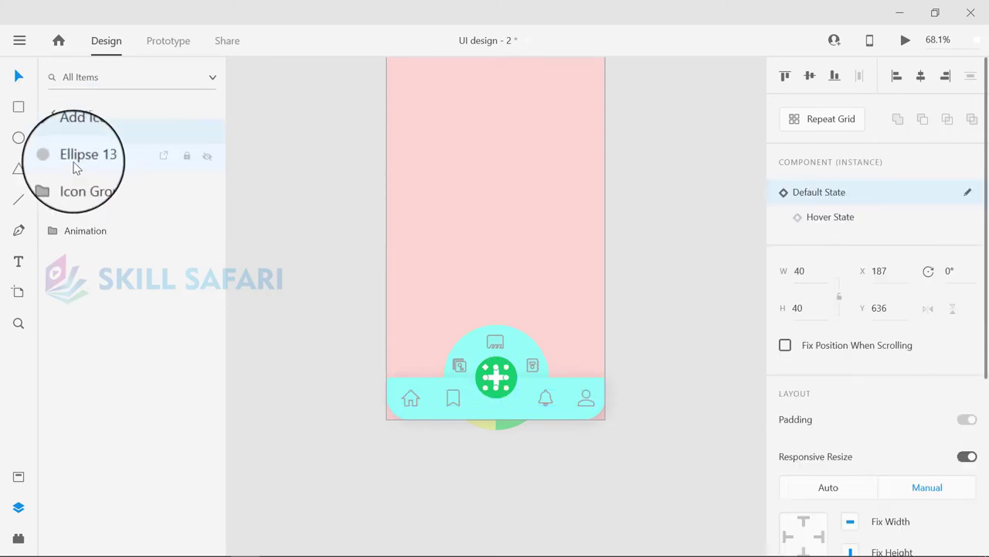
key("Escape")
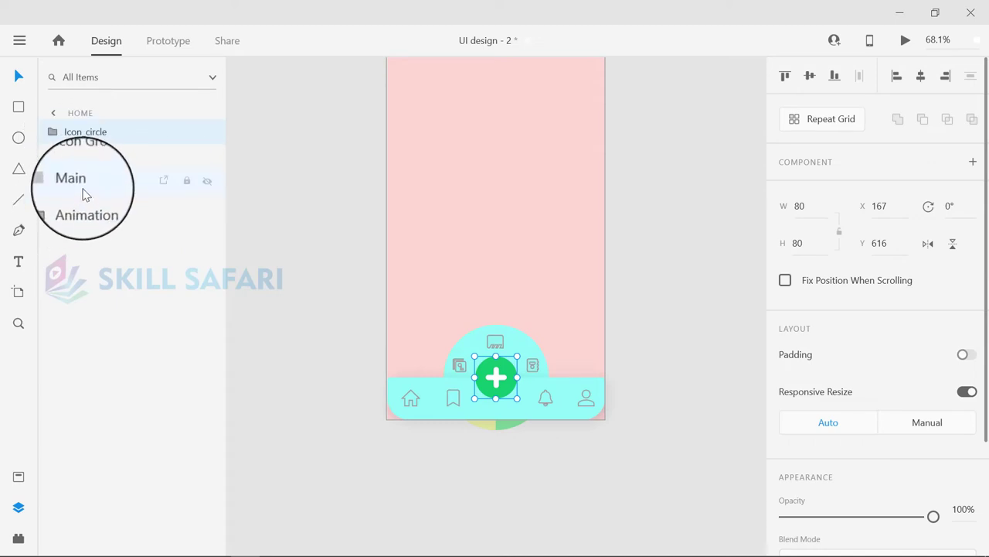
Move Icon Group above Icon_circle in the layer order.
left_click(79, 183)
left_click(73, 160)
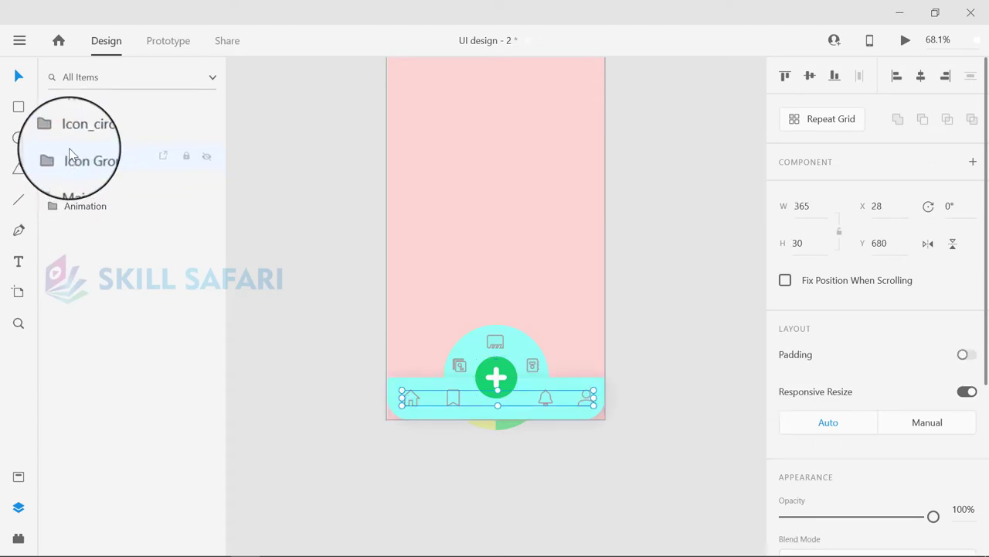
mouse_move(70, 153)
left_mouse_down()
mouse_move(115, 66)
mouse_move(87, 142)
mouse_move(53, 145)
mouse_move(53, 161)
left_mouse_up()
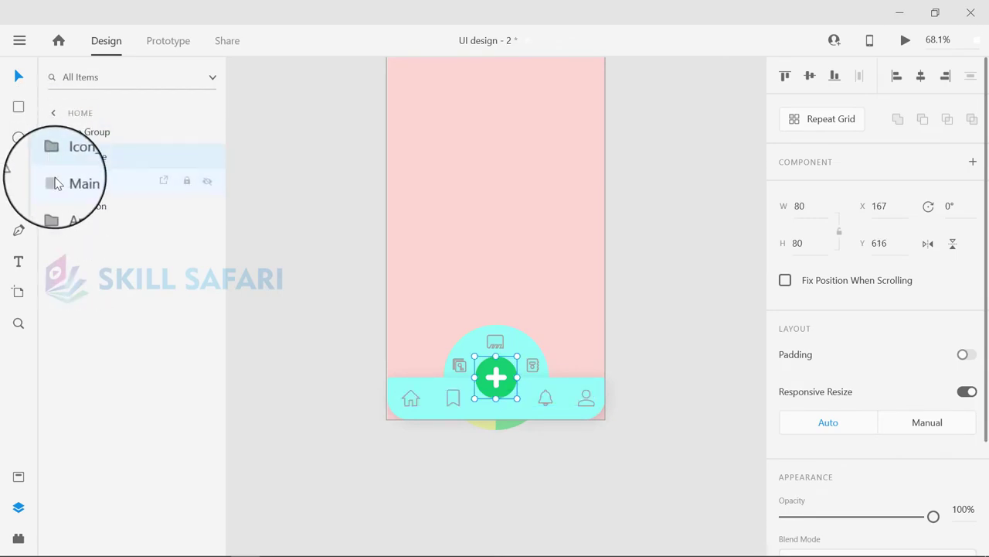
Group Icon_circle, the Main rectangle and Animation together and name the group Main.
left_click(55, 182, "ctrl")
left_click(55, 208, "ctrl")
key("ctrl+g")
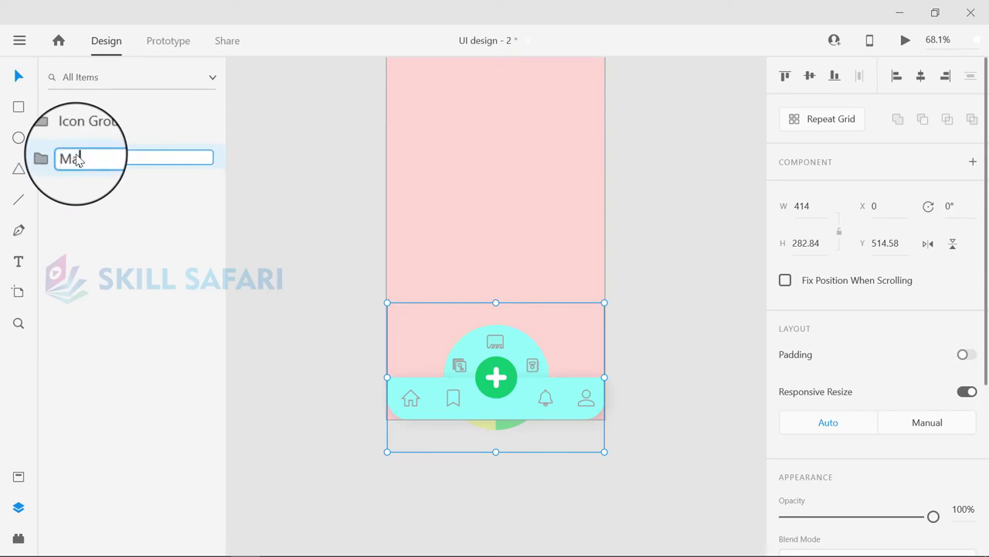
left_click(271, 284)
left_click(704, 447)
left_click(528, 338)
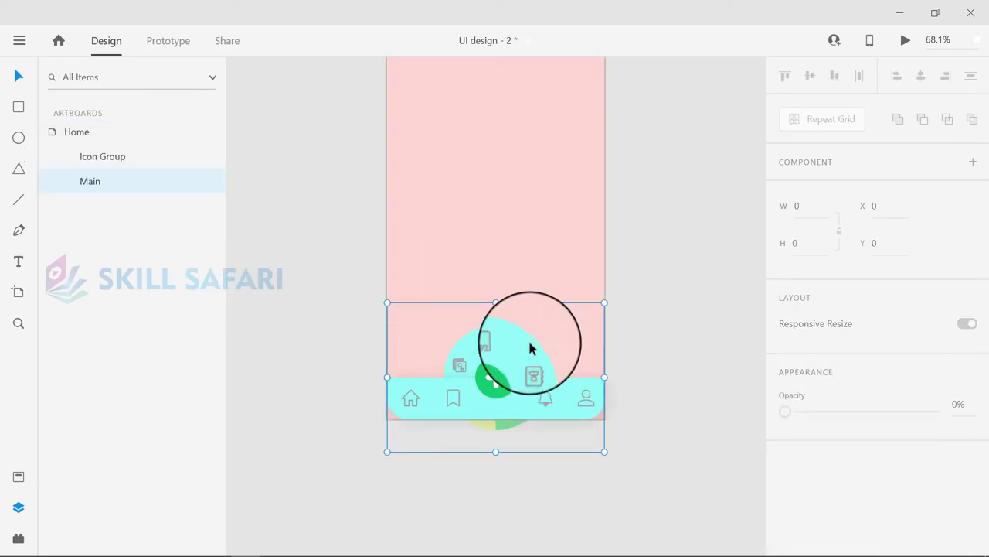
Rotate Group 2 inside the Animation group to 180° and set its opacity to 0%.
left_click(53, 159)
left_click(52, 157)
left_click(70, 234)
left_click(88, 187)
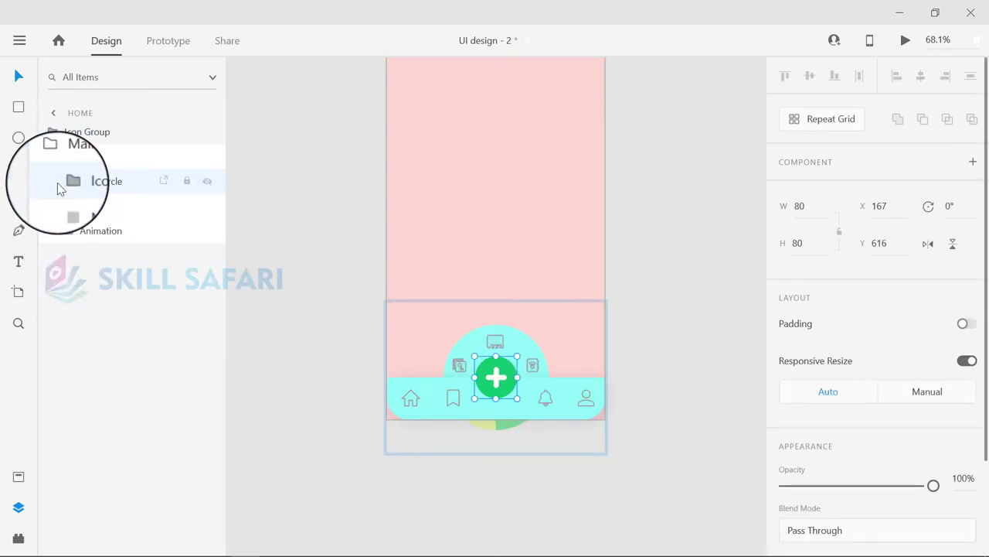
left_click(68, 181)
left_click(71, 181)
left_click(70, 232)
left_click(82, 257)
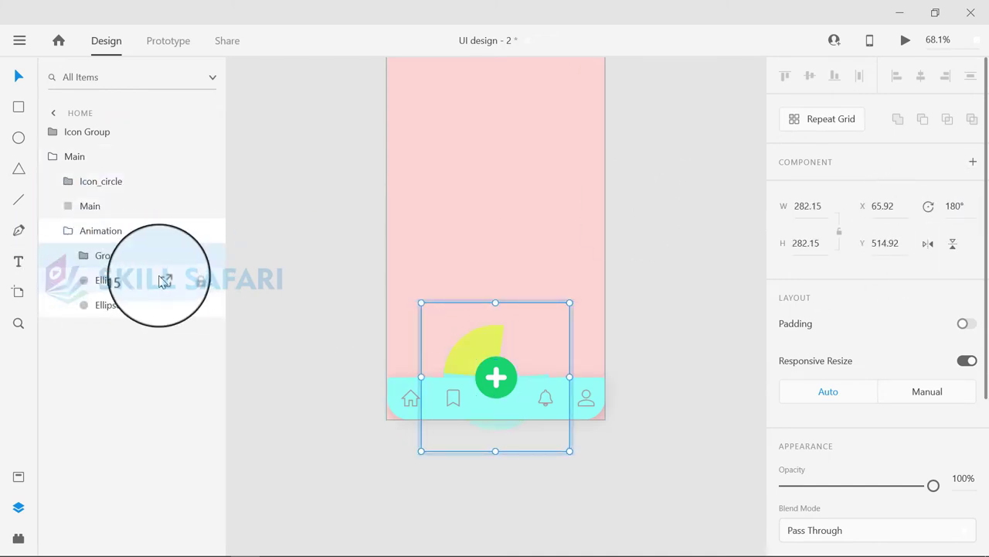
left_click(101, 282)
left_click(126, 261)
Set the opacity of both Ellipse 15 and Ellipse 14 in the Animation group to 0%.
left_click(120, 279)
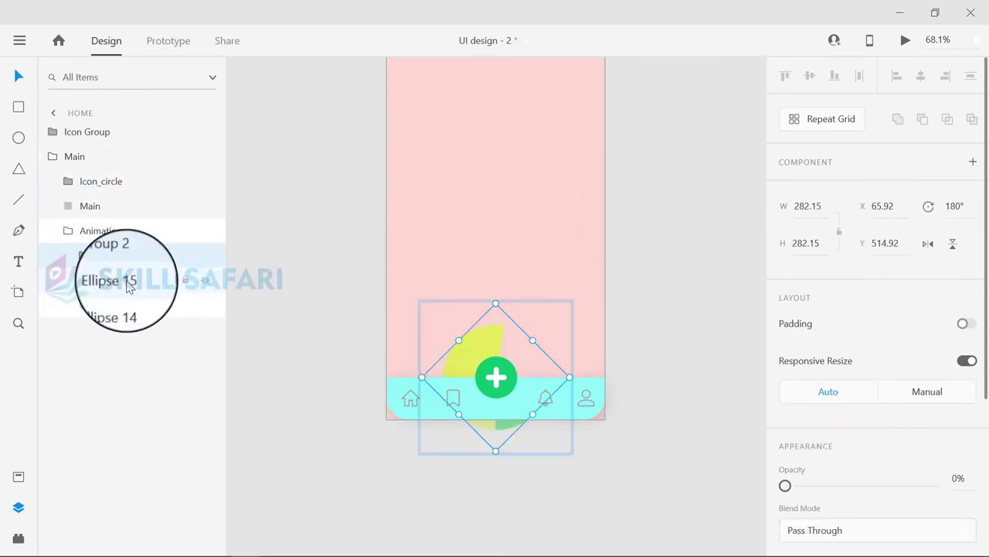
left_click_drag(931, 450, 784, 448)
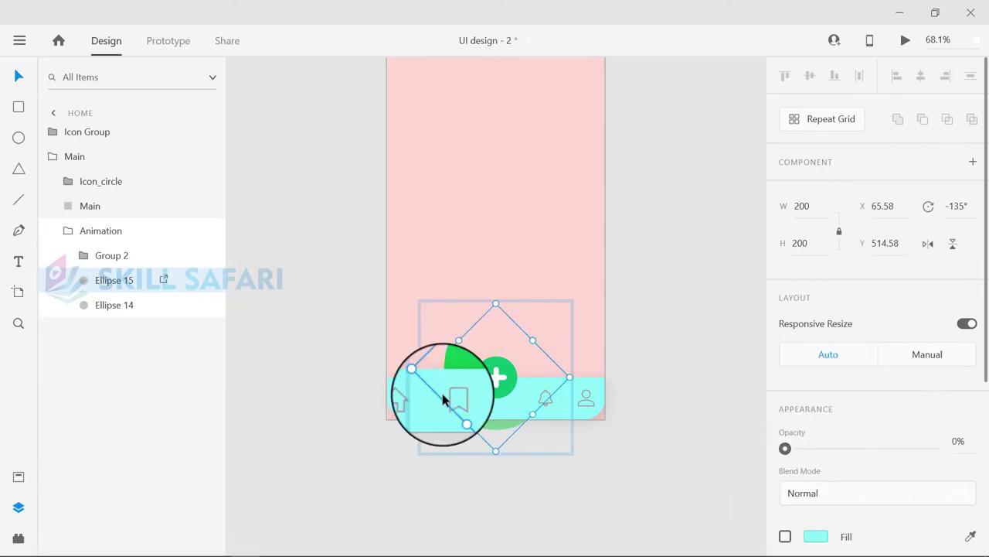
left_click(114, 304)
left_click_drag(932, 449, 784, 449)
left_click(72, 233)
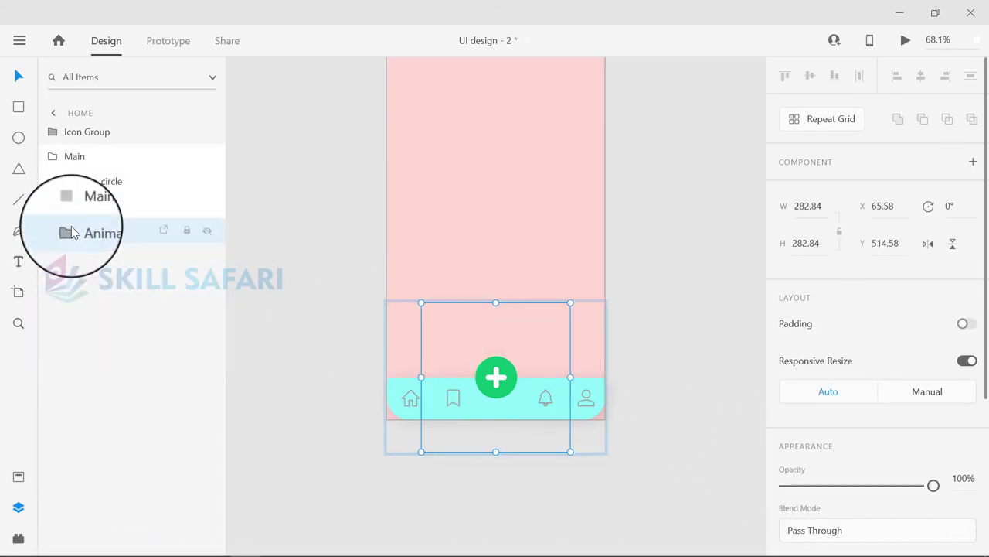
Turn the Main group into a component.
left_click(68, 210)
left_click(68, 226)
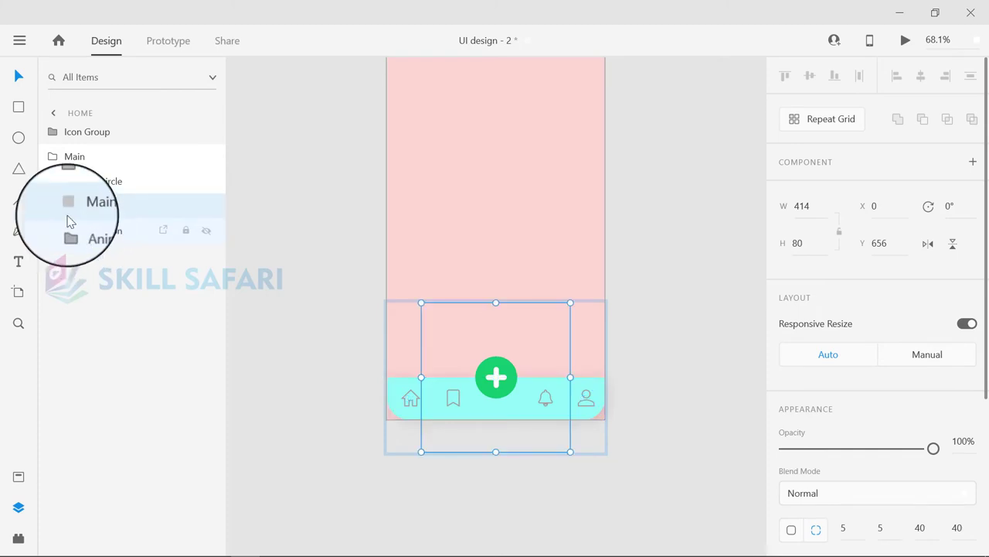
left_click(68, 223)
left_click(68, 181)
left_click(69, 159)
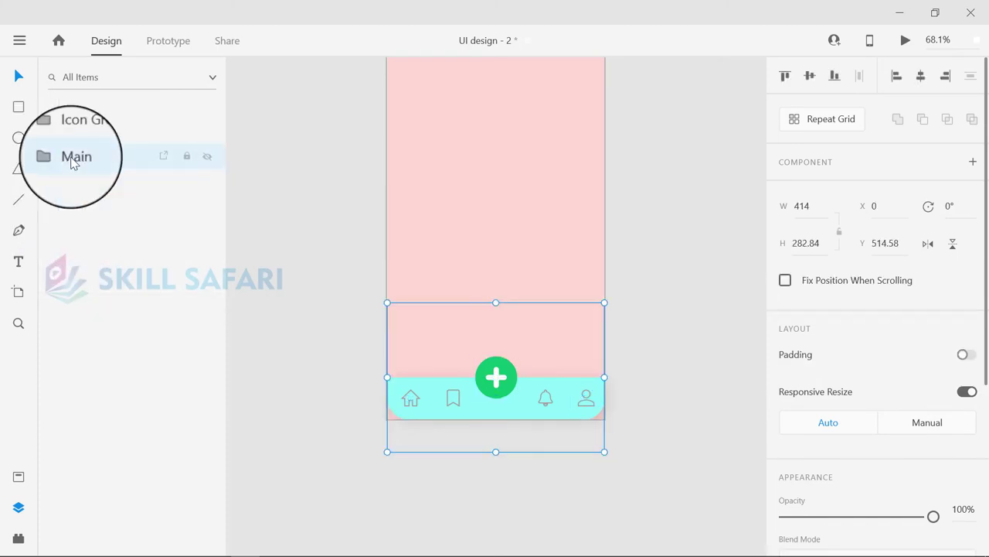
right_click(72, 162)
left_click(139, 280)
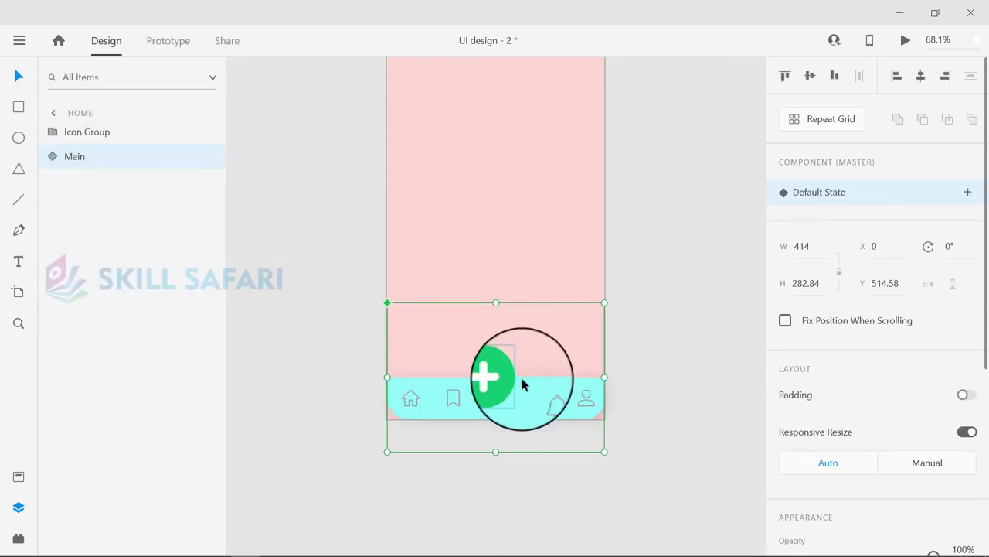
Add a new state named Tap State to the Main component.
left_click(969, 191)
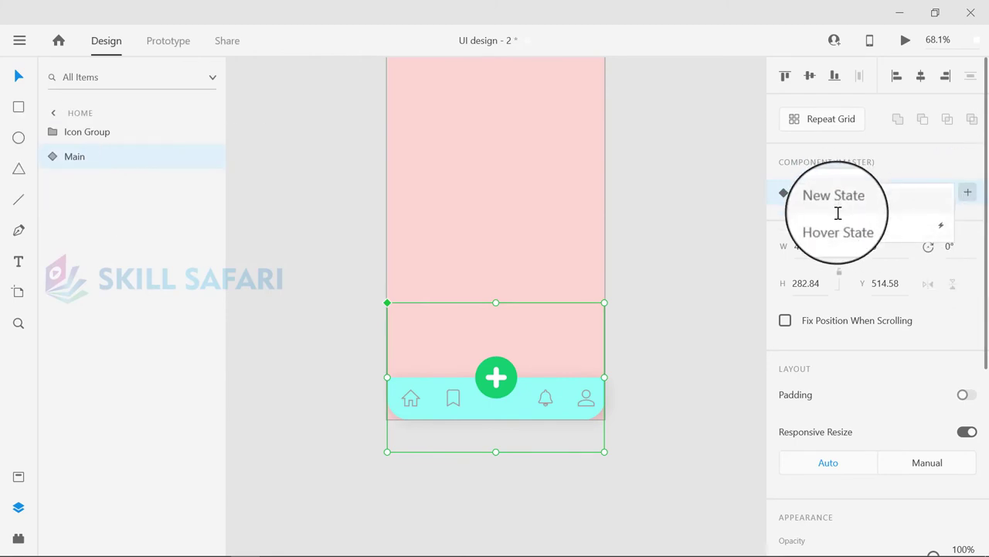
left_click(837, 214)
type("Tap State")
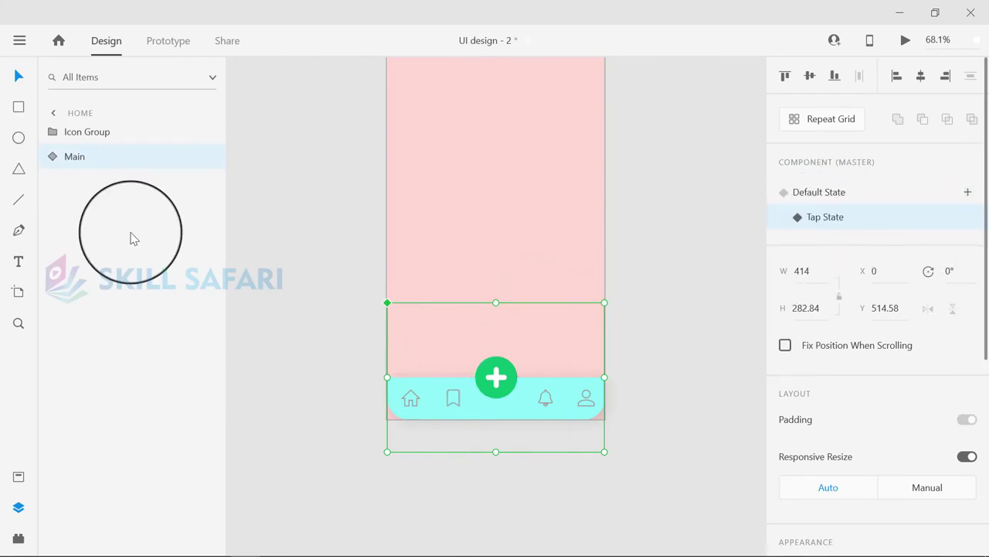
In the Tap State, rotate the Add Icon inside Icon_circle to 45° so it forms a cross.
left_click(66, 184)
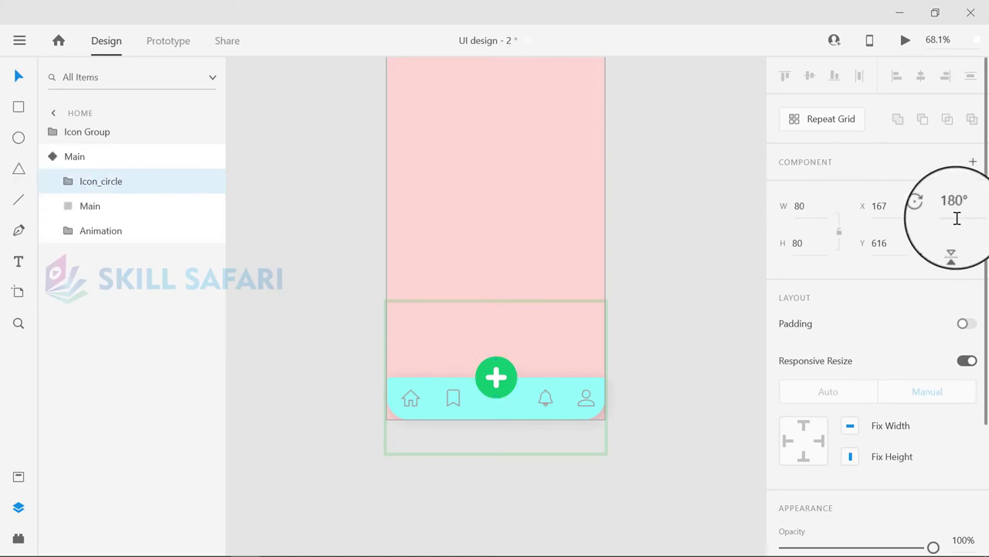
double_click(78, 186)
left_click(949, 271)
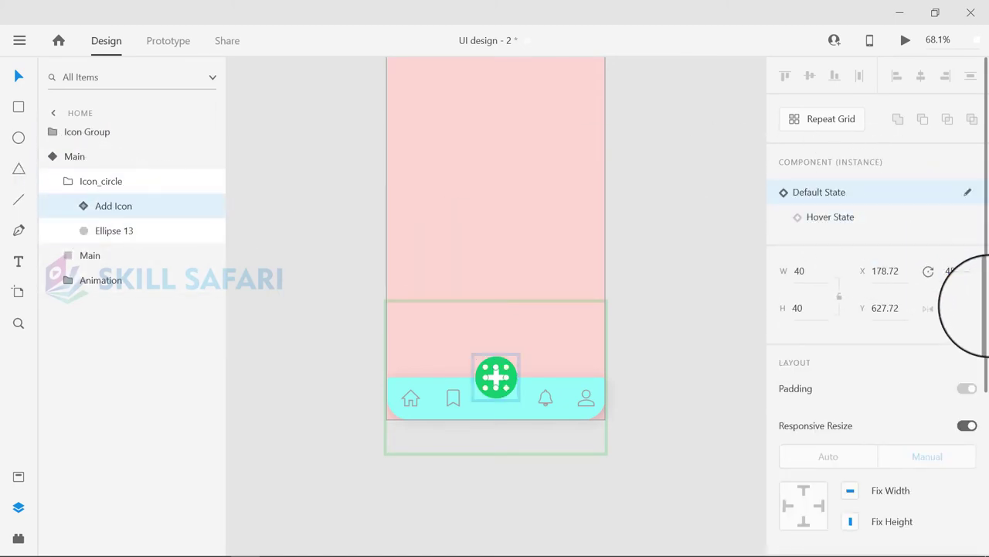
left_click(66, 182)
left_click(59, 157)
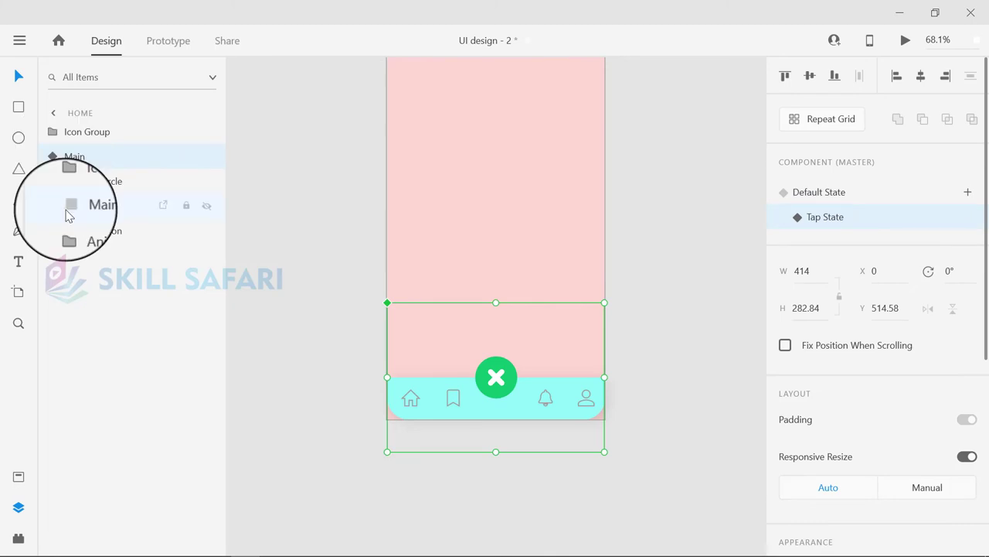
Set the yellow Ellipse 15's opacity to 100% in the Tap State, try rotating it and undo that rotation.
left_click(66, 209)
left_click(68, 234)
left_click(110, 283)
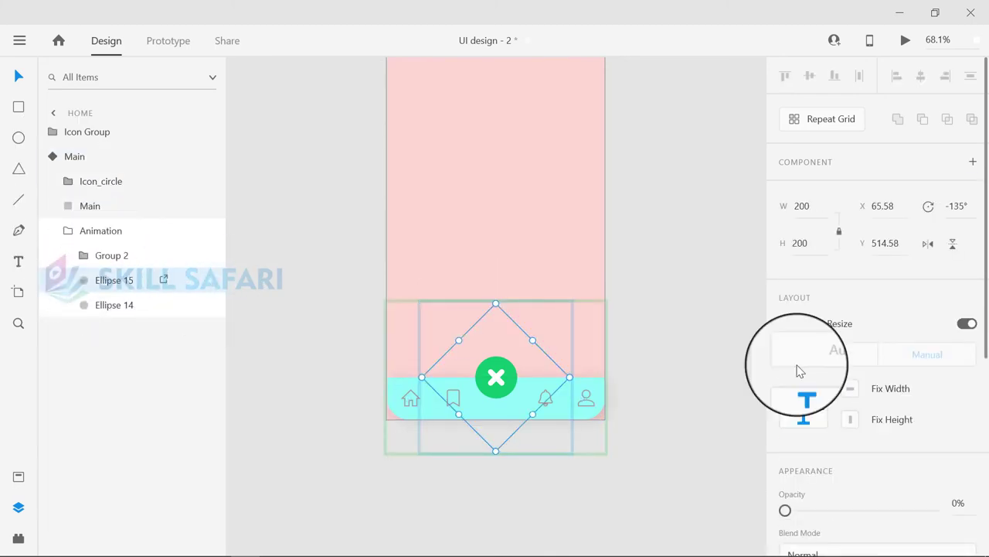
scroll(800, 371, "down", 2)
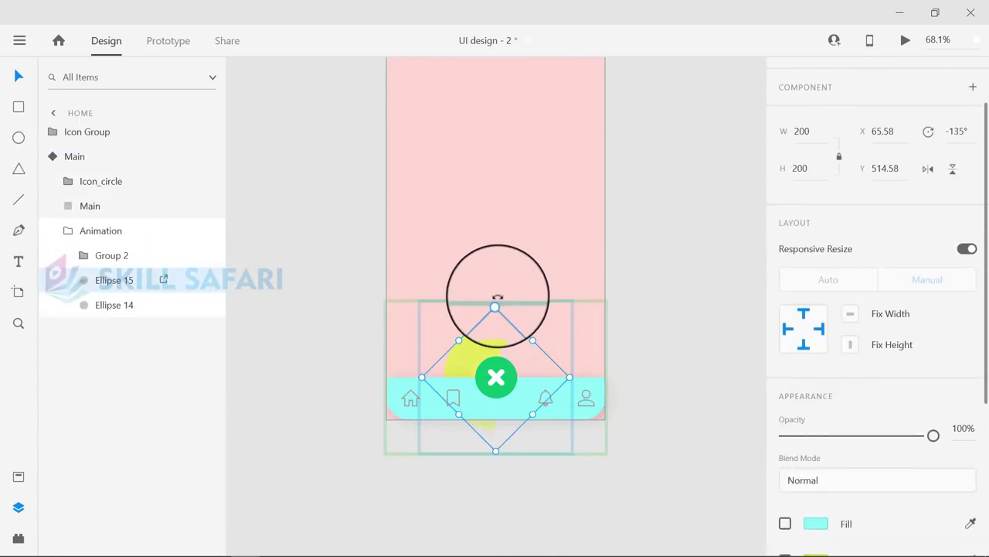
left_click(130, 308)
scroll(917, 437, "down", 4)
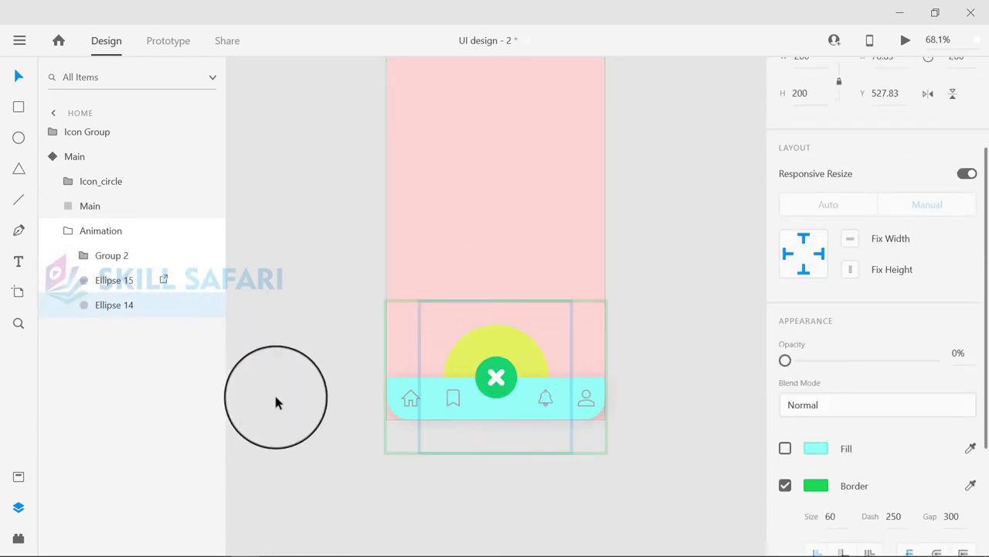
key("ctrl+z")
Set the green Ellipse 14's opacity to 100% and rotate both Ellipse 14 and Ellipse 15 to -52°.
left_click(118, 311)
scroll(829, 471, "down", 1)
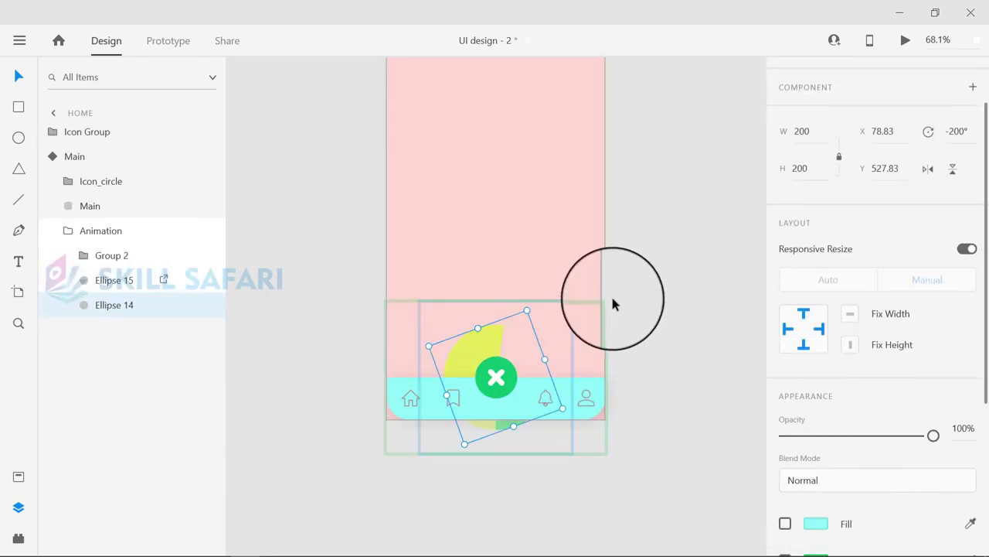
left_click_drag(649, 539, 581, 229)
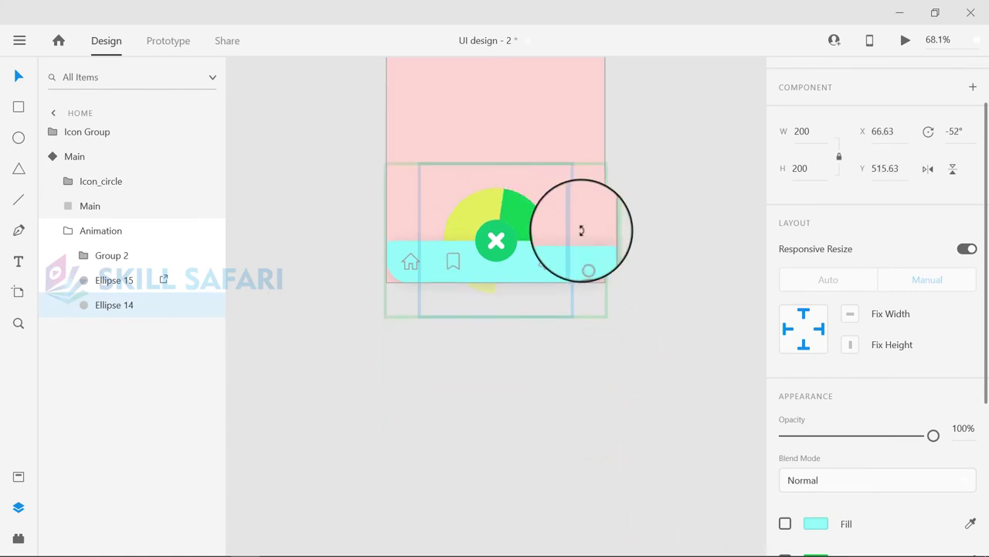
left_click(100, 284)
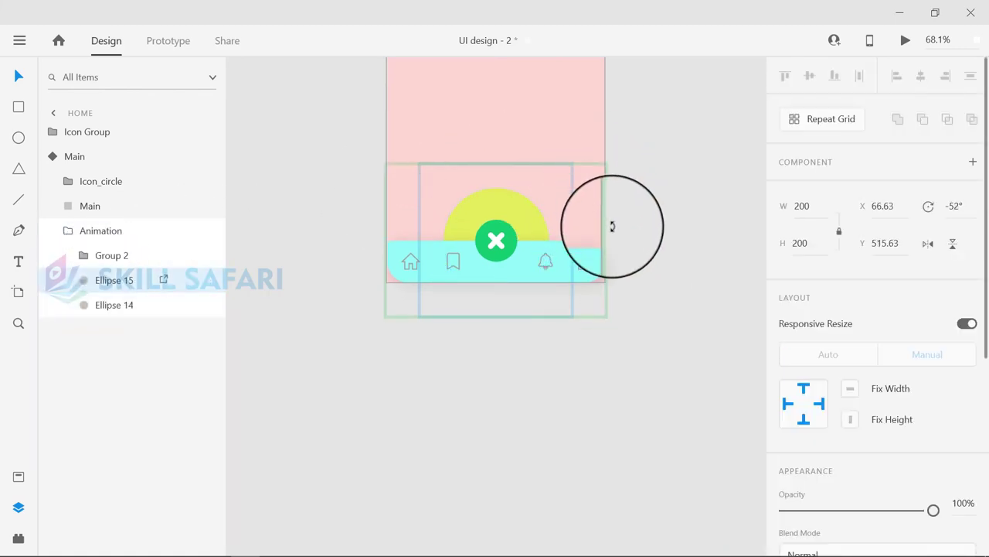
Set the rotation of Group 2 in the Animation group to 0°, undoing the freehand rotation tried first.
left_click(109, 255)
left_click_drag(581, 168, 548, 371)
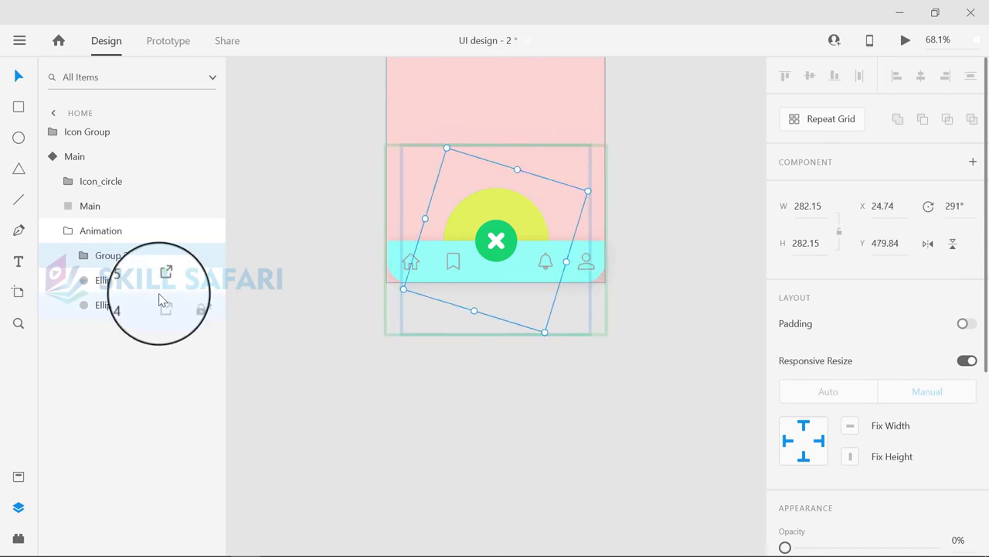
key("ctrl+z")
left_click(954, 207)
type("0")
key("Return")
Raise Group 2's opacity to 100% in the Tap State and deselect everything.
scroll(814, 398, "down", 2)
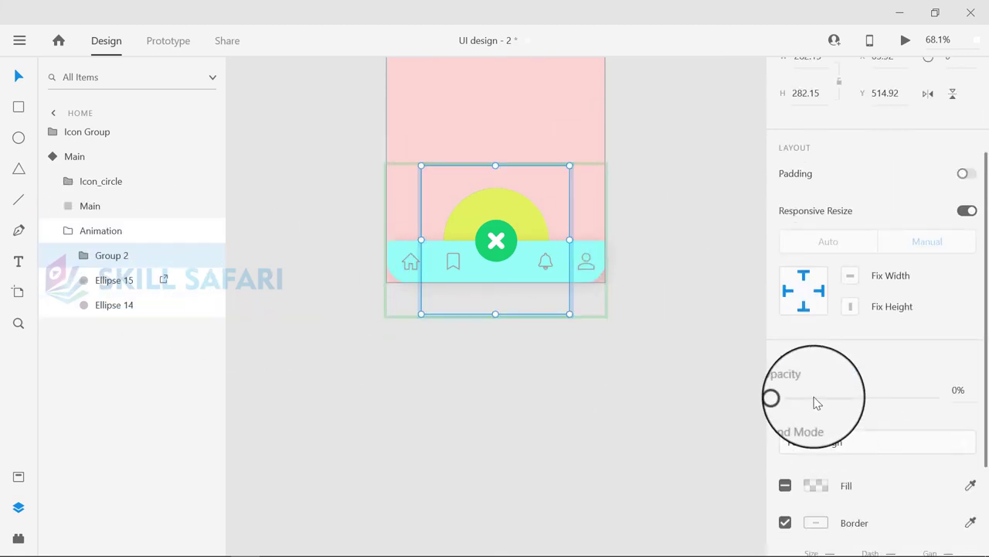
left_click_drag(785, 397, 976, 403)
left_click(557, 363)
scroll(566, 348, "up", 2)
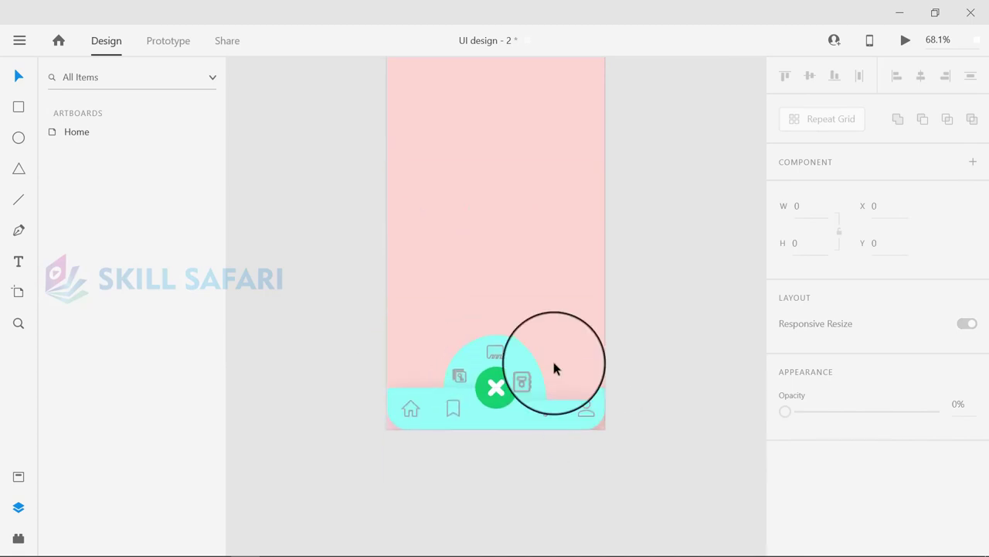
In Prototype mode, add an Auto-Animate interaction to Icon_circle in the Tap State that leads back to the Default State.
left_click(165, 48)
left_click(505, 384)
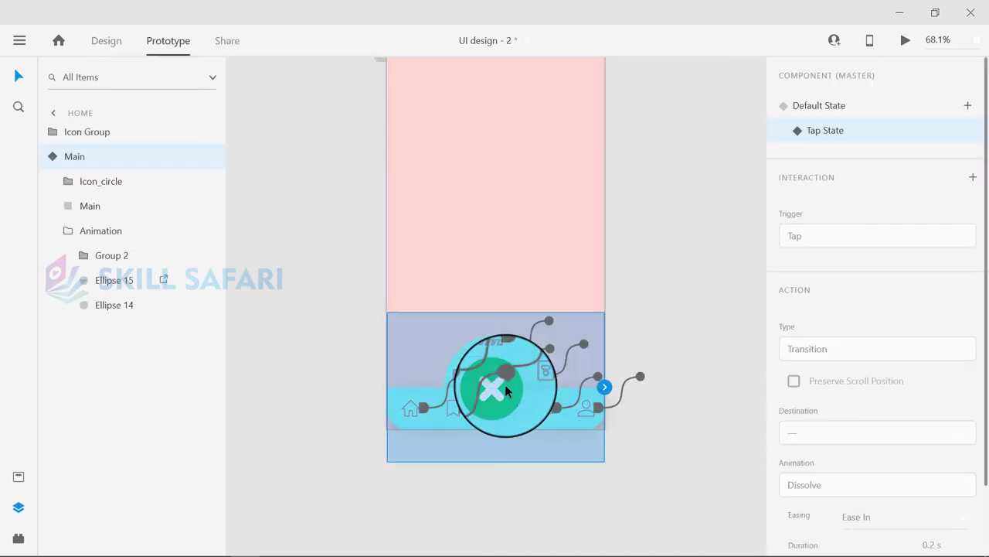
left_click(72, 236)
double_click(498, 389)
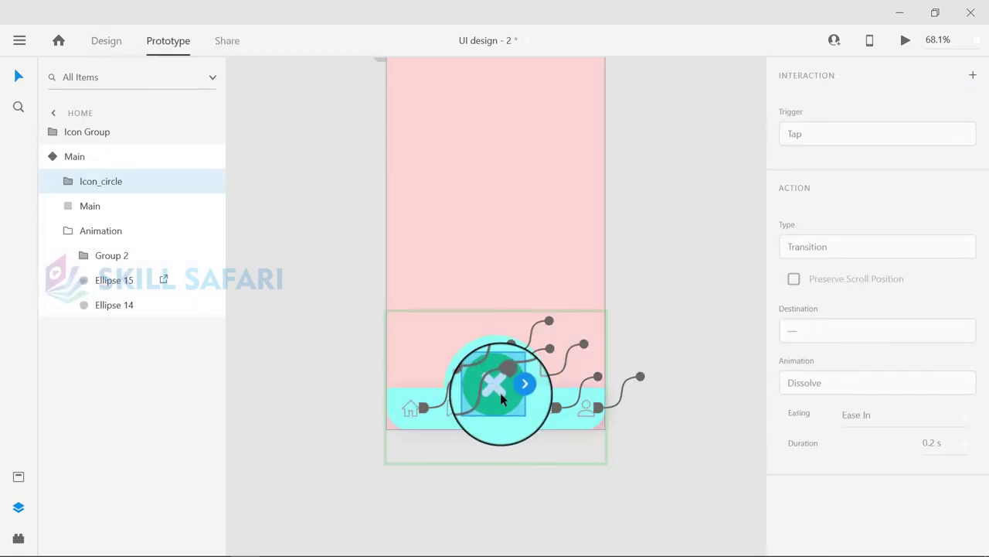
left_click(833, 161)
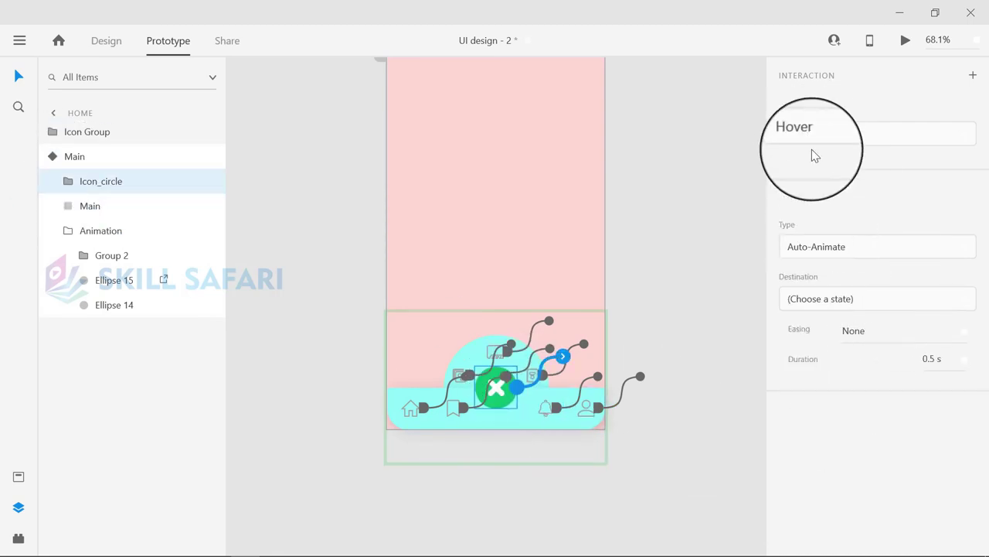
left_click(806, 106)
left_click(877, 299)
left_click(830, 358)
In the Default State, give Icon_circle a Tap interaction that uses Auto-Animate with Tap State as its destination.
left_click(66, 207)
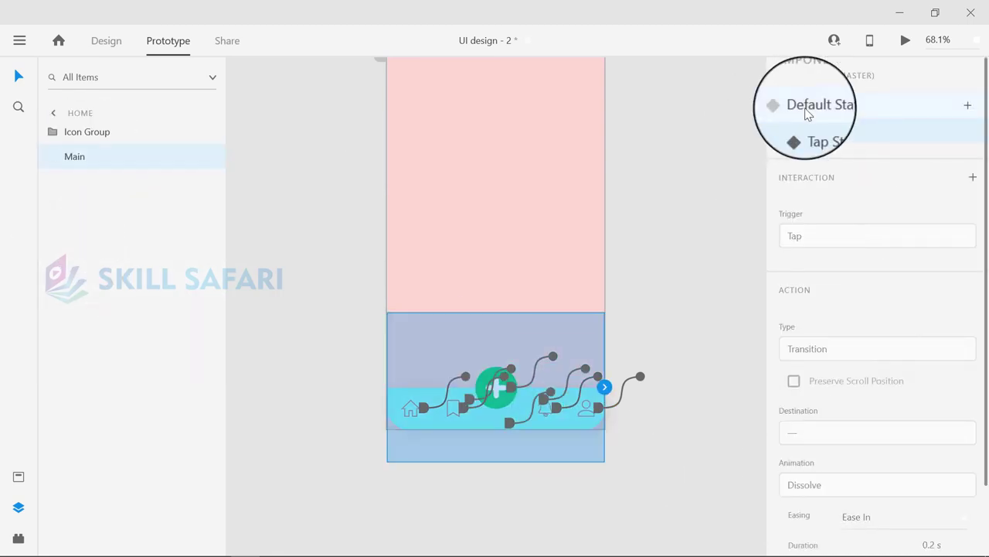
double_click(500, 395)
left_click(517, 388)
left_click(879, 298)
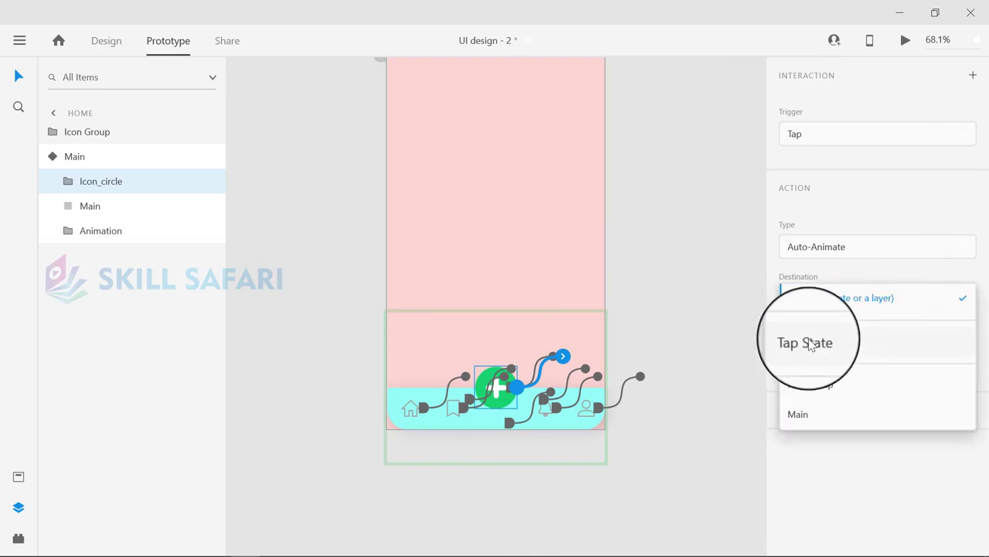
left_click(810, 345)
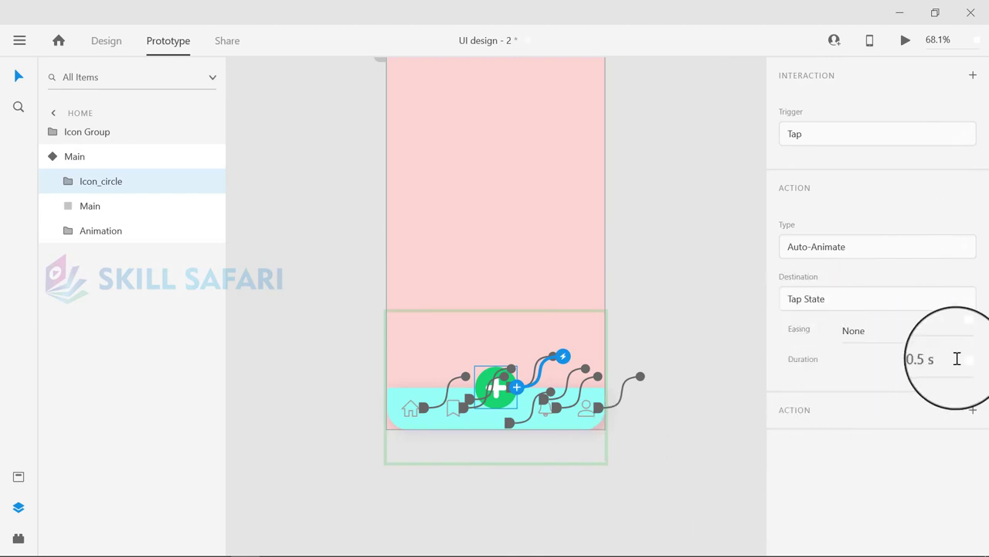
left_click(807, 248)
left_click(817, 243)
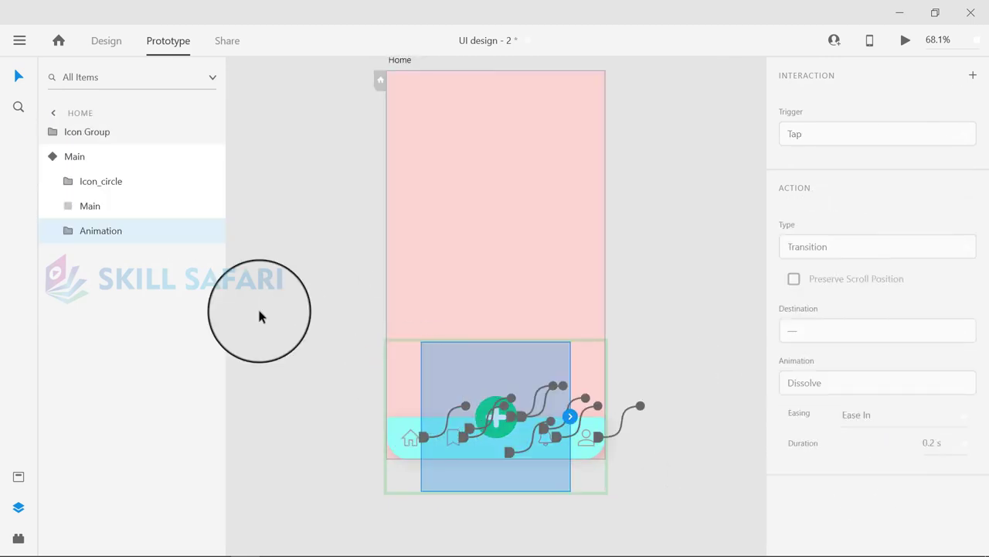
Preview the prototype to check the add button's animated ring menu, and close the preview.
key("Escape")
key("ctrl+Return")
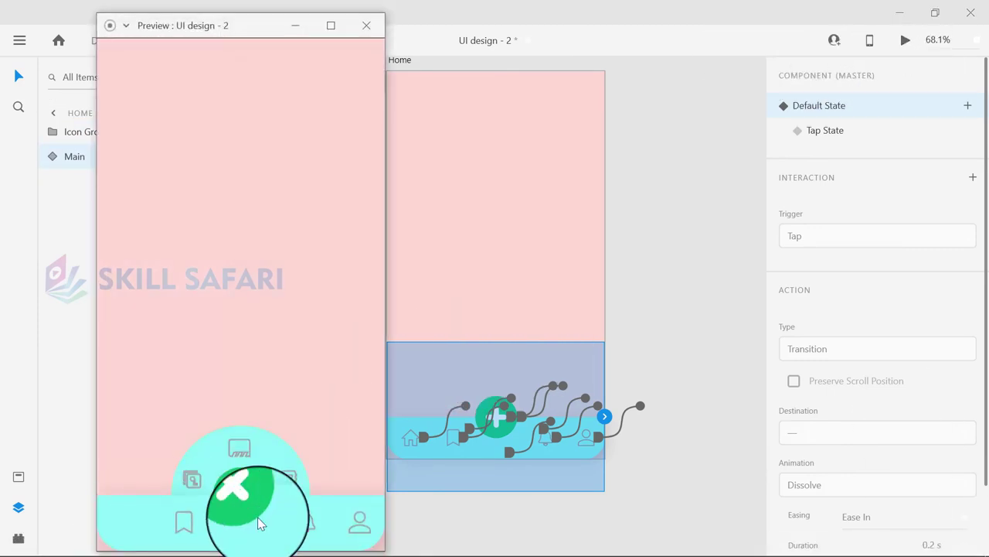
left_click(366, 25)
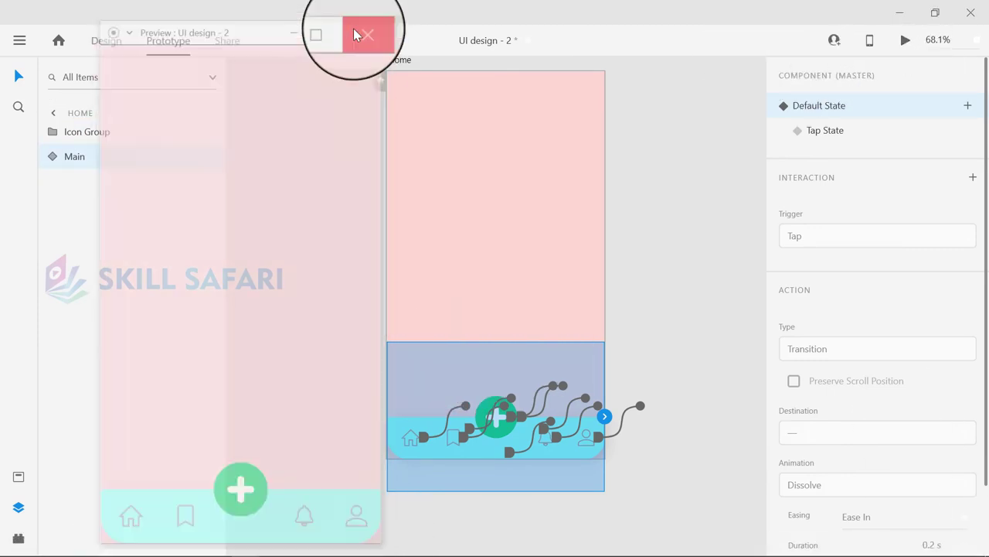
Close the document UI design - 2 and save its changes.
left_click(647, 274)
left_click(965, 20)
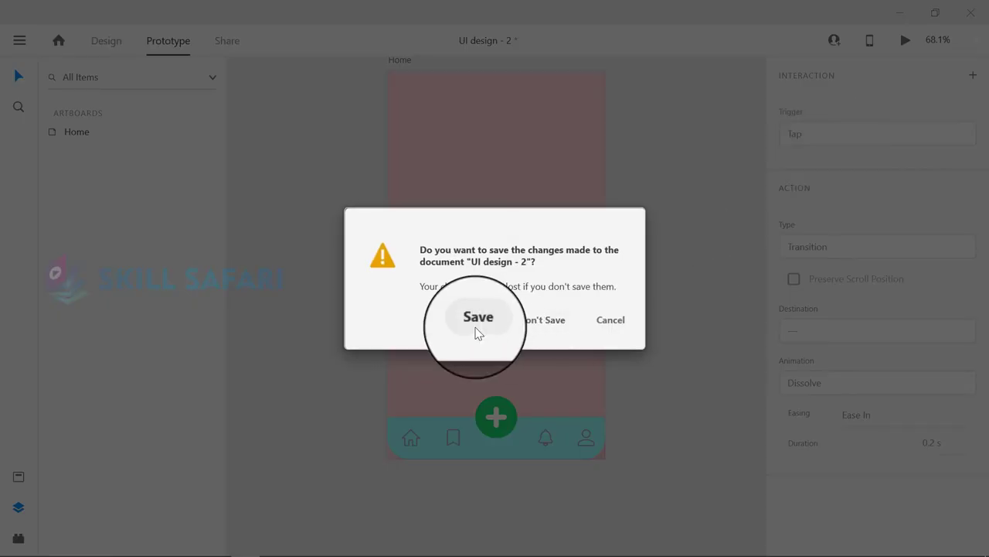
left_click(475, 326)
left_click(254, 545)
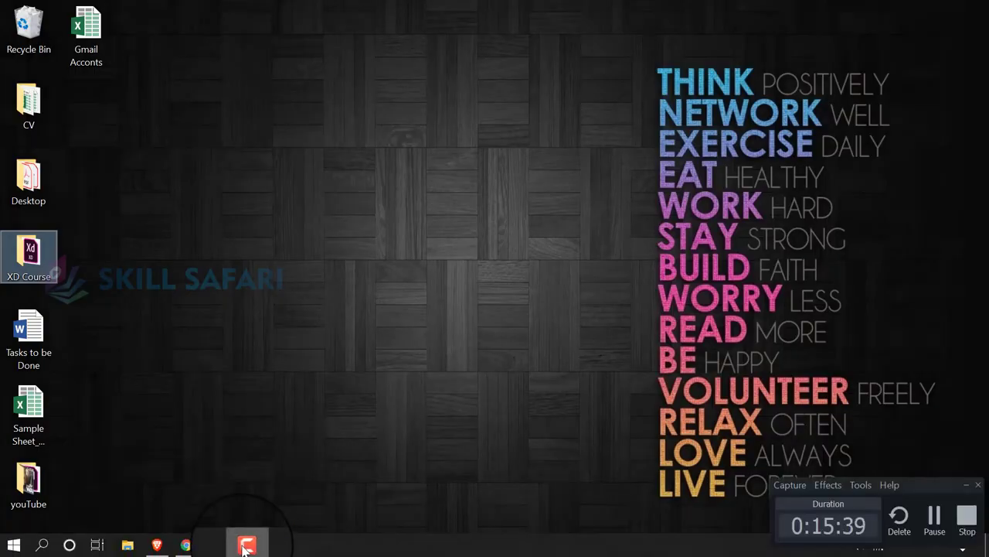